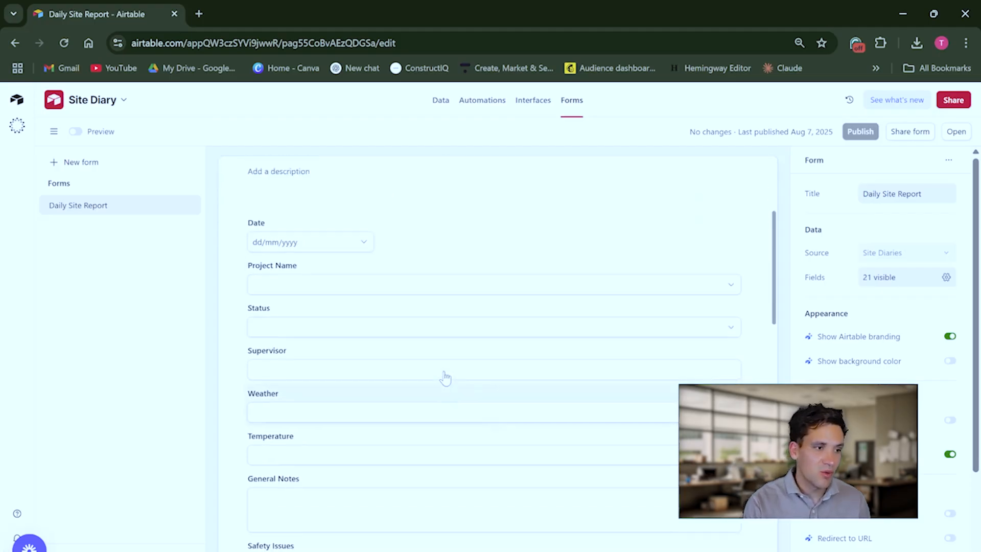
Review the Daily Site Report form's general fields, Crew Time Tracking section and Quantities section.
{"action": "scroll", "coordinate": [445, 379], "scroll_direction": "up", "scroll_amount": 2}
{"action": "scroll", "coordinate": [434, 384], "scroll_direction": "down", "scroll_amount": 4}
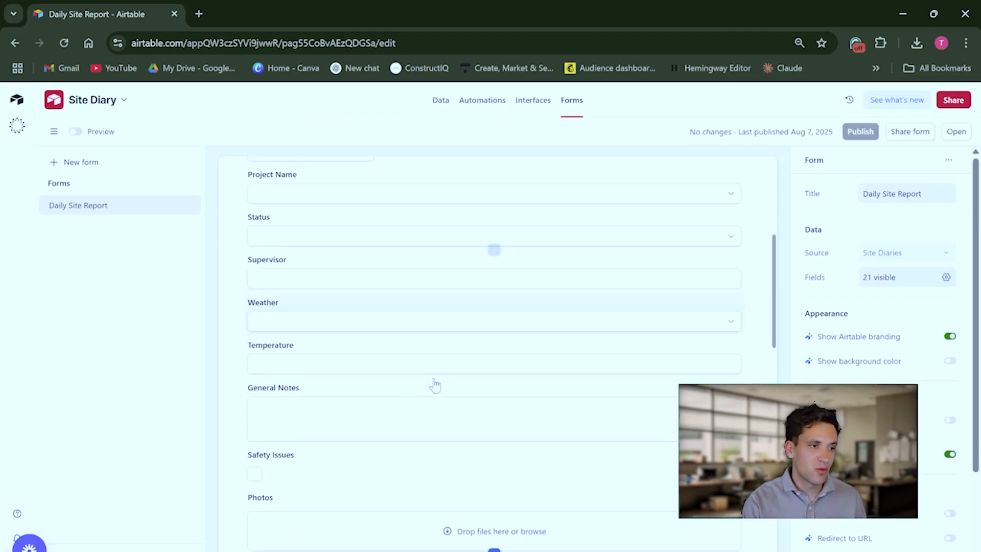
{"action": "scroll", "coordinate": [385, 368], "scroll_direction": "up", "scroll_amount": 3}
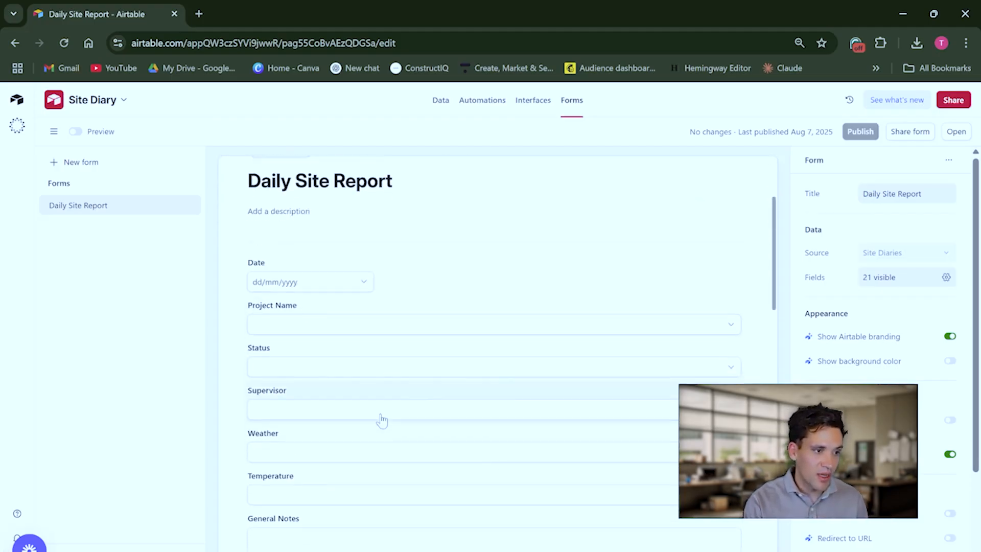
{"action": "scroll", "coordinate": [379, 418], "scroll_direction": "down", "scroll_amount": 3}
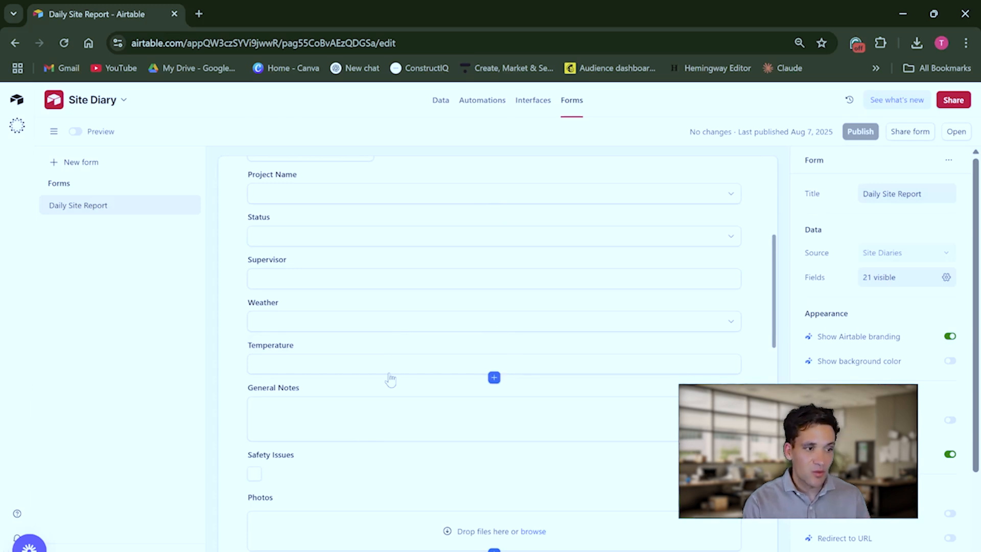
{"action": "scroll", "coordinate": [390, 379], "scroll_direction": "down", "scroll_amount": 3}
{"action": "scroll", "coordinate": [390, 398], "scroll_direction": "down", "scroll_amount": 4}
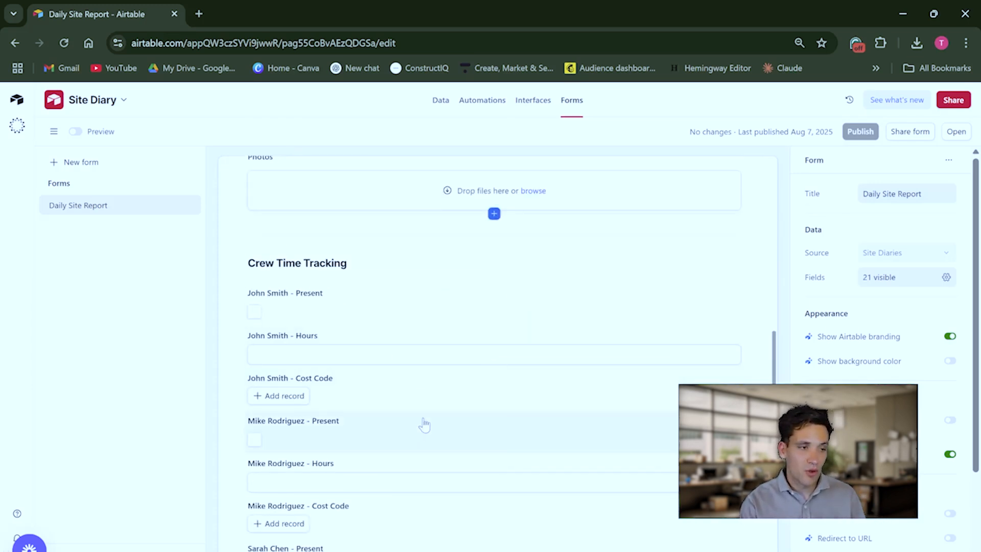
{"action": "scroll", "coordinate": [423, 425], "scroll_direction": "down", "scroll_amount": 1}
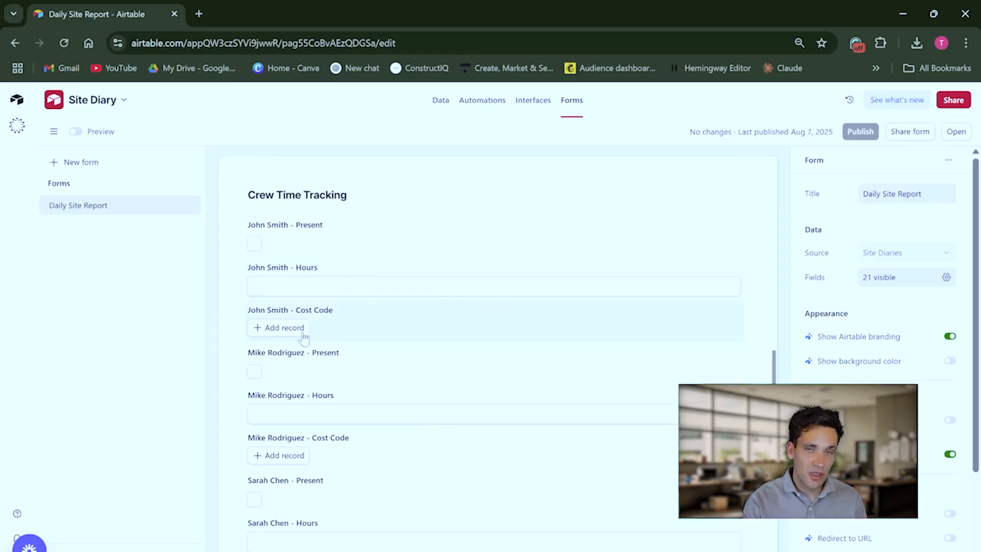
{"action": "scroll", "coordinate": [307, 347], "scroll_direction": "down", "scroll_amount": 5}
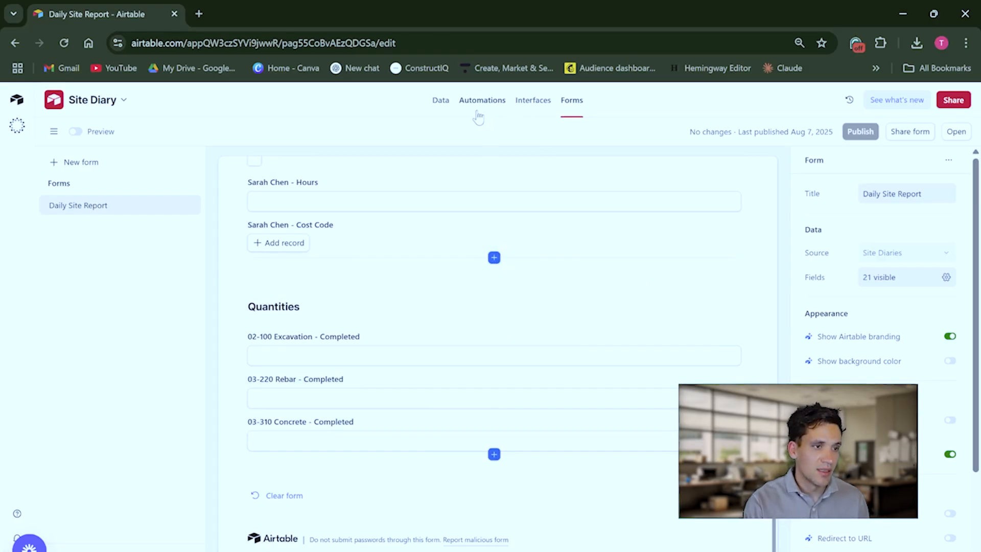
Open the Site Diaries table and examine diary record 37 across its crew attendance, hours, cost code and quantity fields.
{"action": "left_click", "coordinate": [440, 100]}
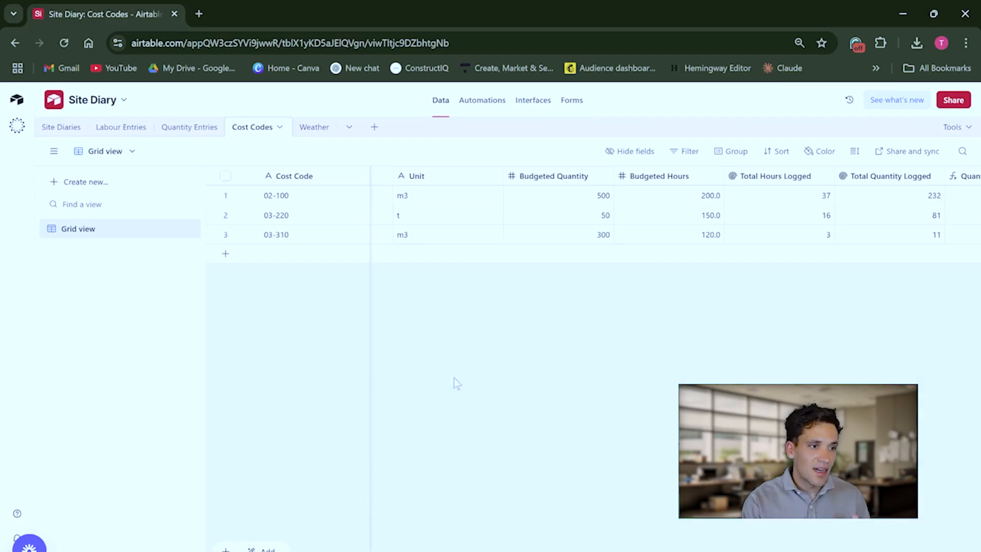
{"action": "left_click", "coordinate": [60, 127]}
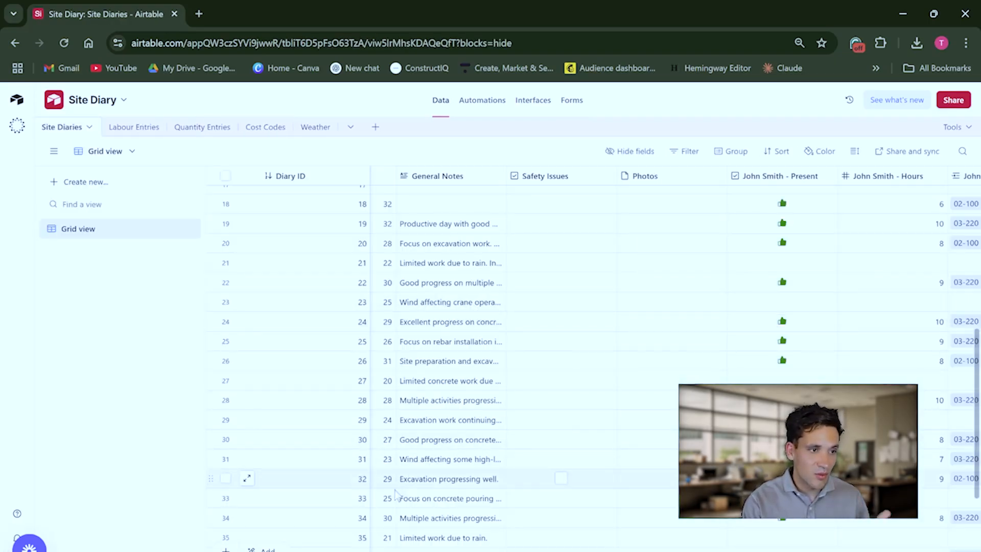
{"action": "scroll", "coordinate": [473, 490], "scroll_direction": "down", "scroll_amount": 3}
{"action": "mouse_move", "coordinate": [460, 551]}
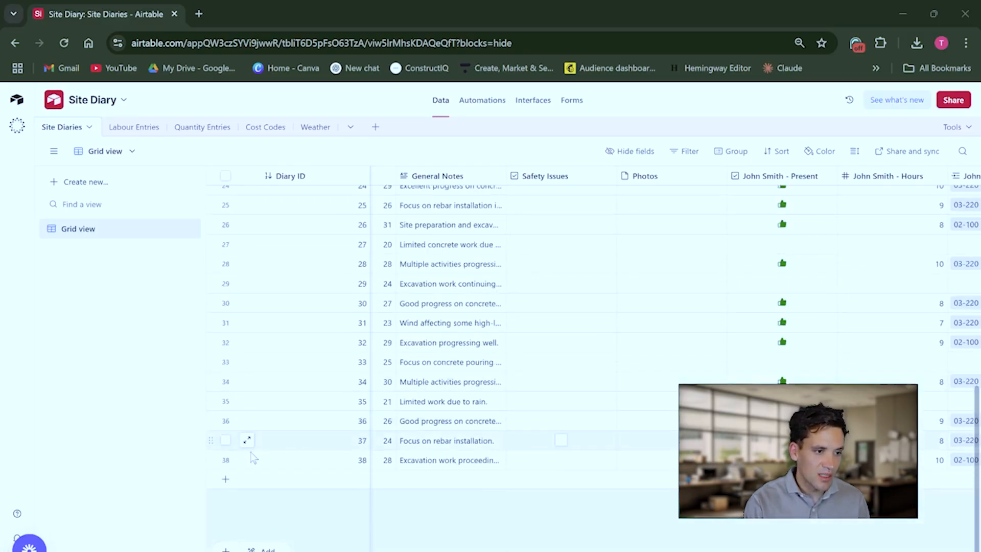
{"action": "left_click", "coordinate": [226, 440]}
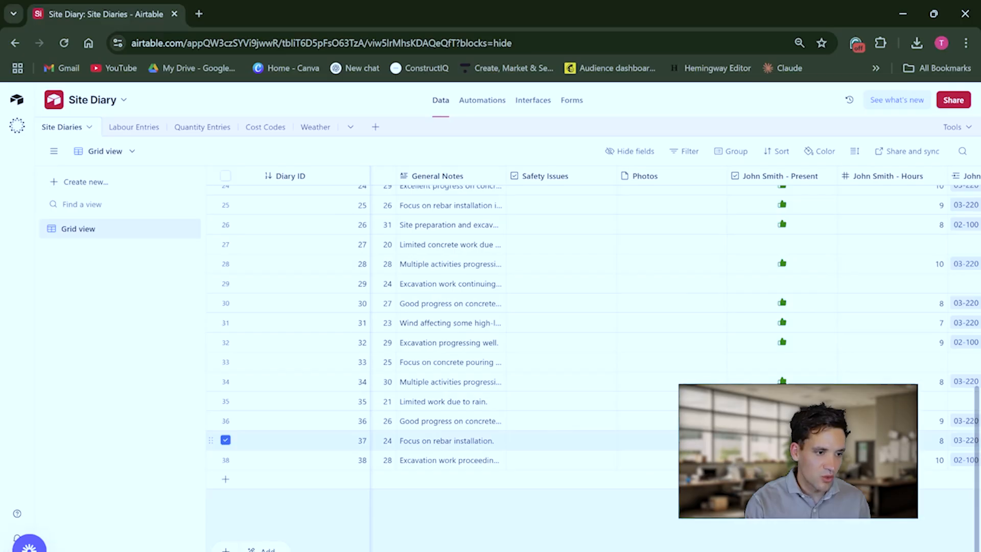
{"action": "scroll", "coordinate": [676, 318], "scroll_direction": "right", "scroll_amount": 10}
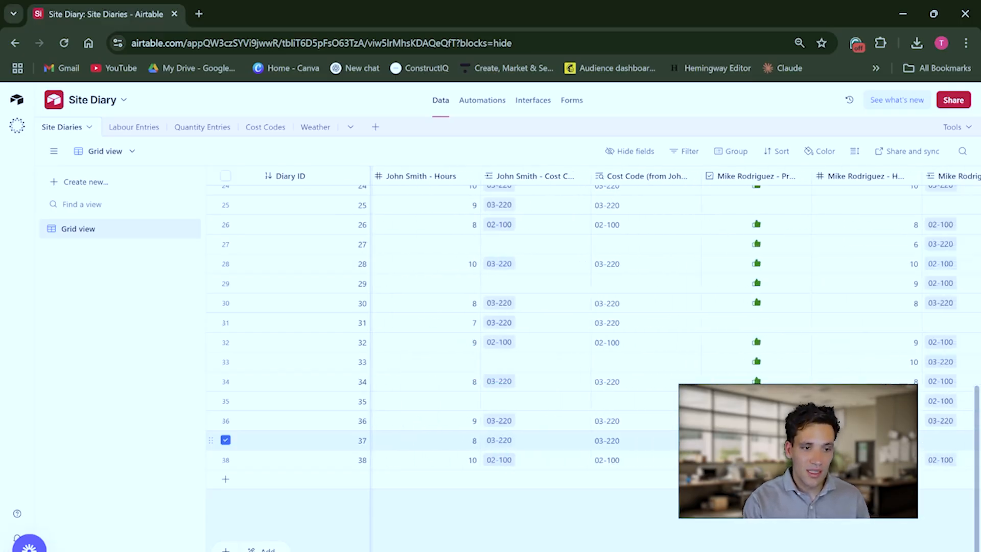
{"action": "scroll", "coordinate": [675, 316], "scroll_direction": "right", "scroll_amount": 10}
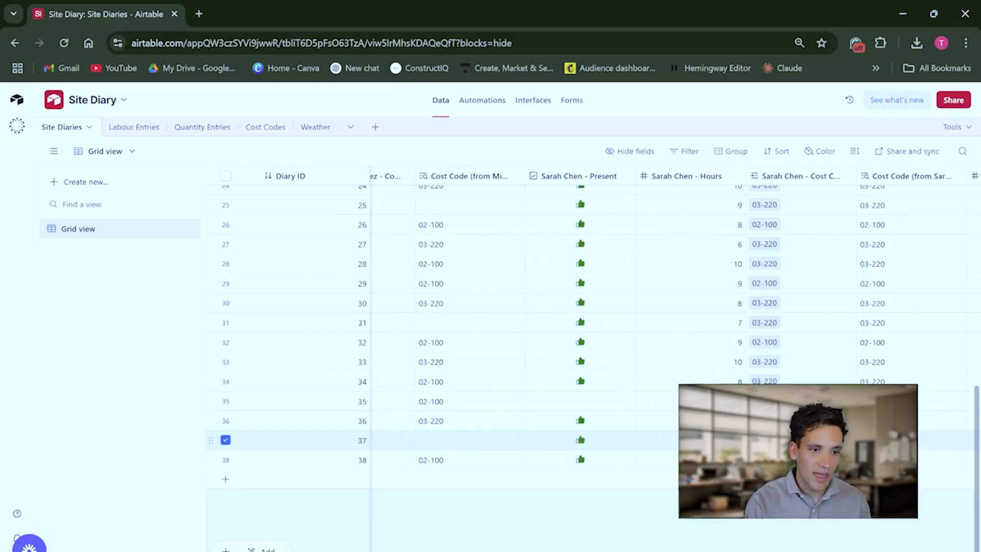
{"action": "scroll", "coordinate": [674, 317], "scroll_direction": "right", "scroll_amount": 5}
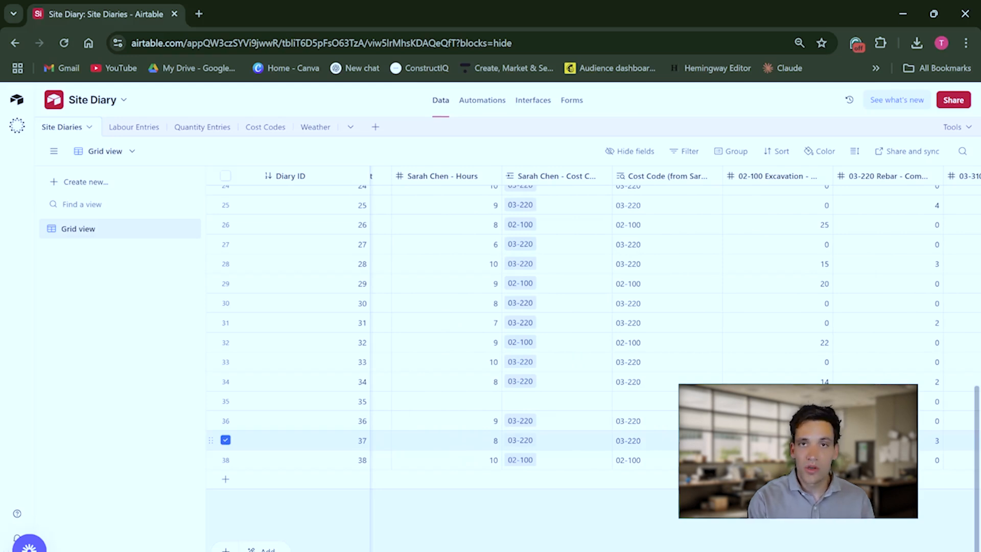
{"action": "scroll", "coordinate": [400, 274], "scroll_direction": "up", "scroll_amount": 3}
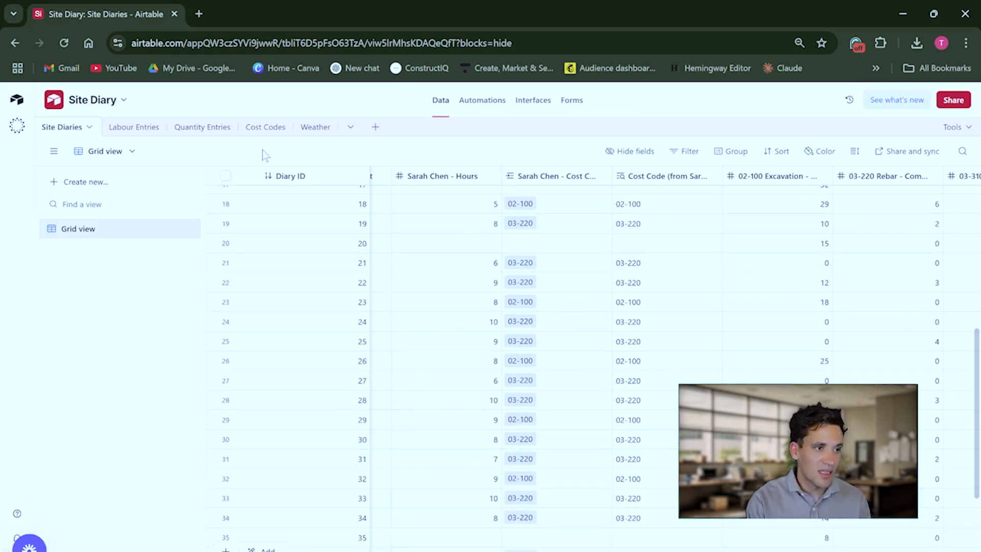
Open the Cost Codes table and examine its budgeted and logged hours, quantities, completion percentages and CPI fields.
{"action": "left_click", "coordinate": [261, 128]}
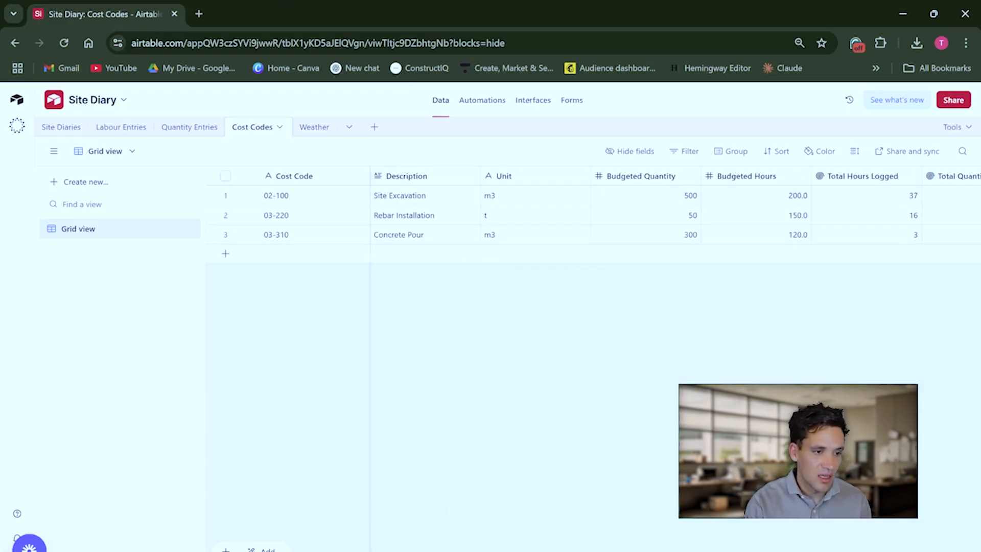
{"action": "scroll", "coordinate": [642, 231], "scroll_direction": "right", "scroll_amount": 5}
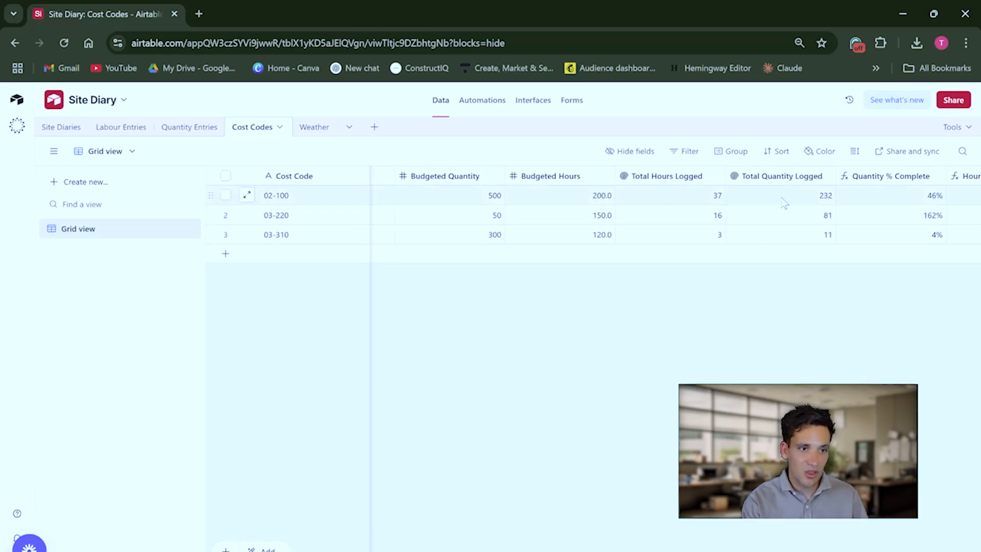
{"action": "scroll", "coordinate": [613, 204], "scroll_direction": "right", "scroll_amount": 5}
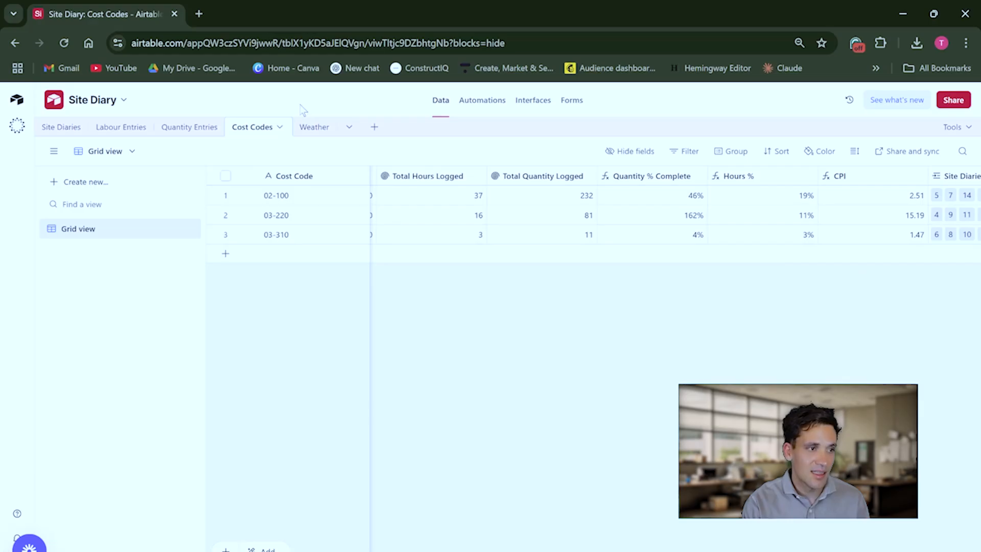
Open the Cost Code Performance Dashboard page of the Daily Operations Interface.
{"action": "left_click", "coordinate": [544, 105]}
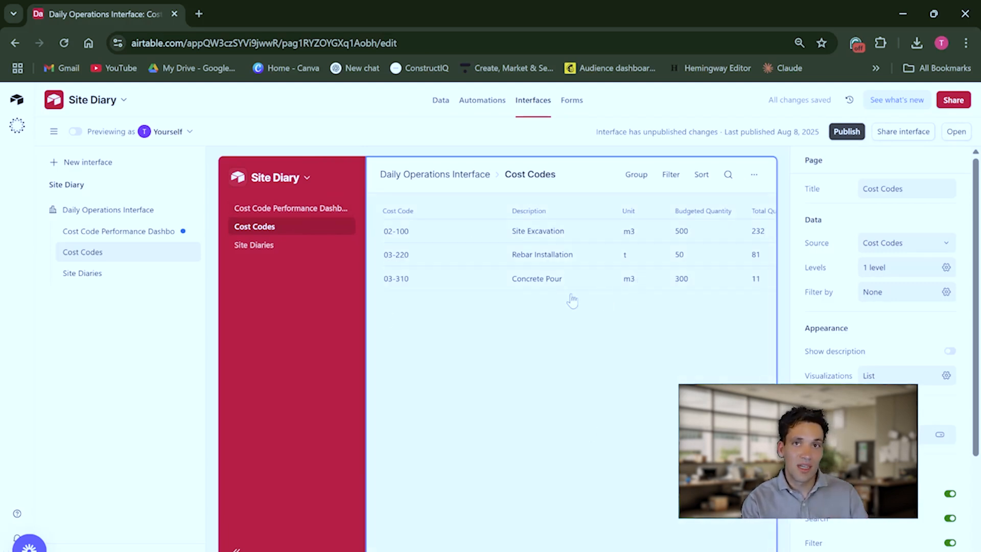
{"action": "left_click", "coordinate": [260, 207]}
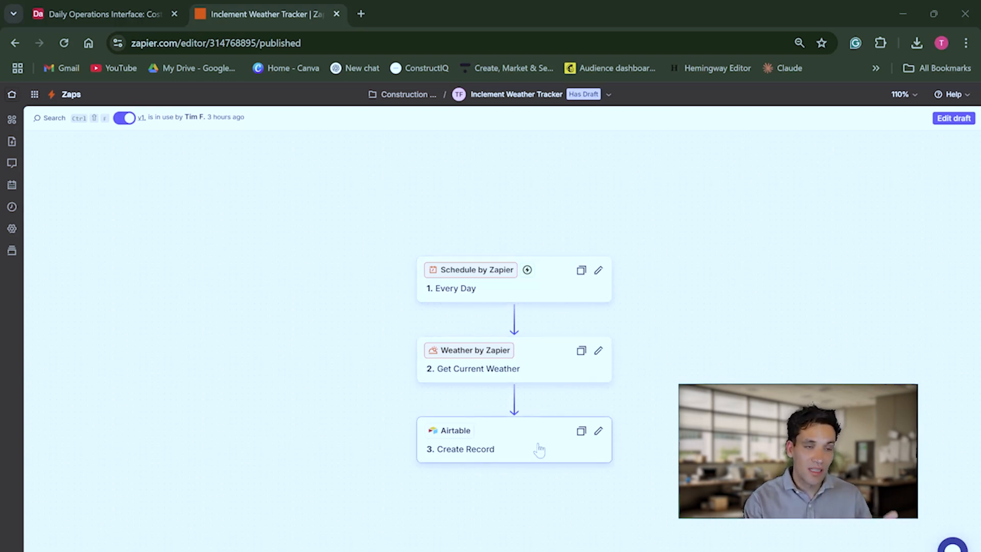
Switch from the Inclement Weather Tracker Zap to Airtable and open the Site Diary base's Weather table.
{"action": "left_click", "coordinate": [86, 15]}
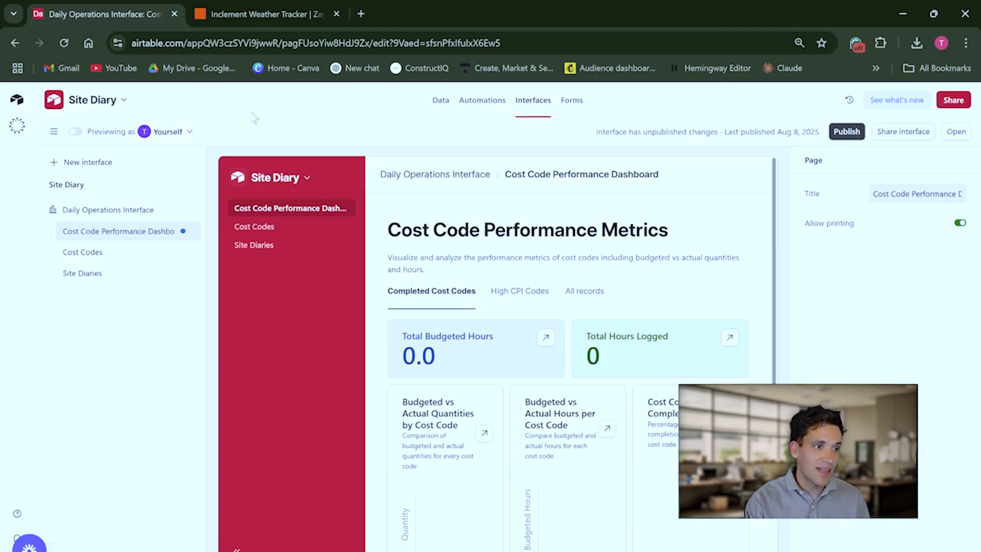
{"action": "left_click", "coordinate": [440, 101]}
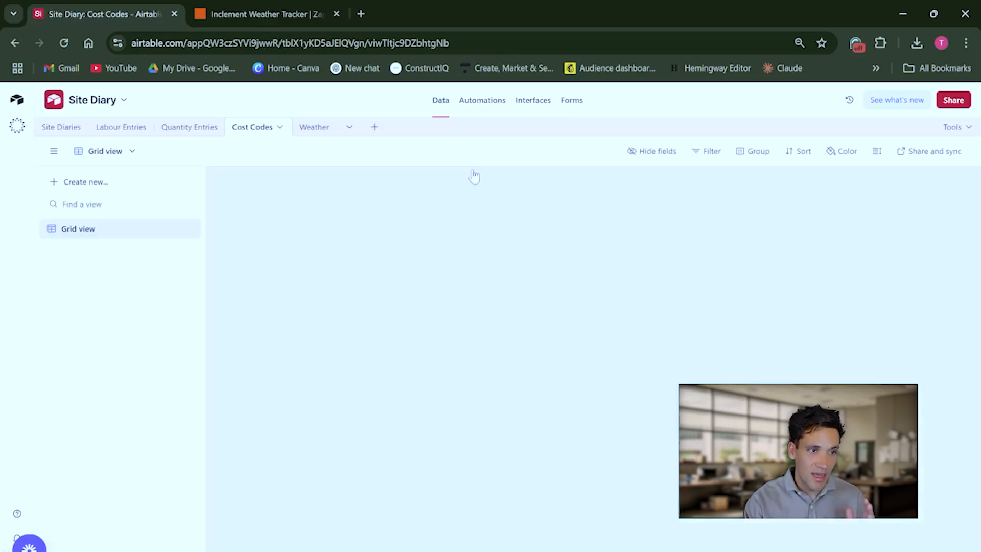
{"action": "left_click", "coordinate": [306, 131]}
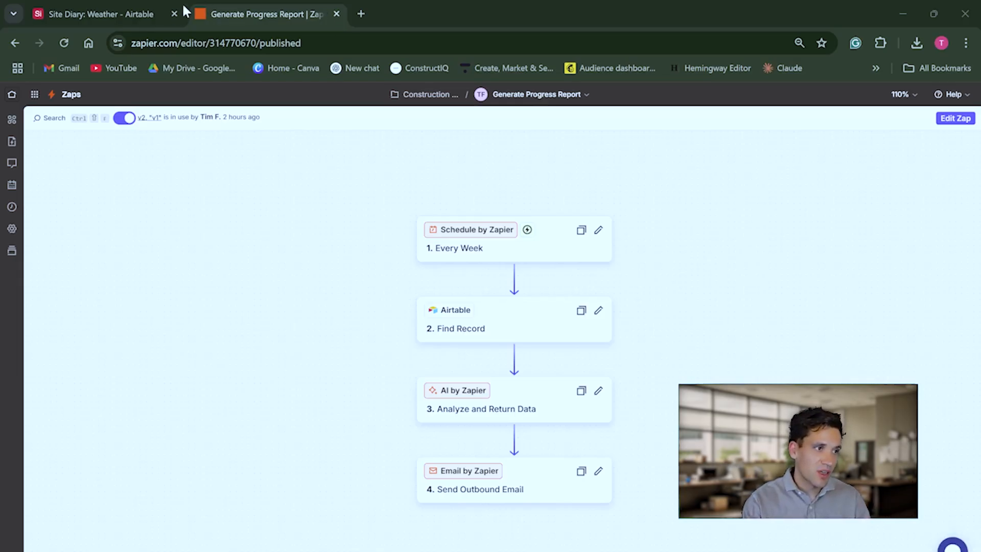
Check the Site Diaries table in Airtable and return to the Generate Progress Report Zap in Zapier.
{"action": "left_click", "coordinate": [122, 13]}
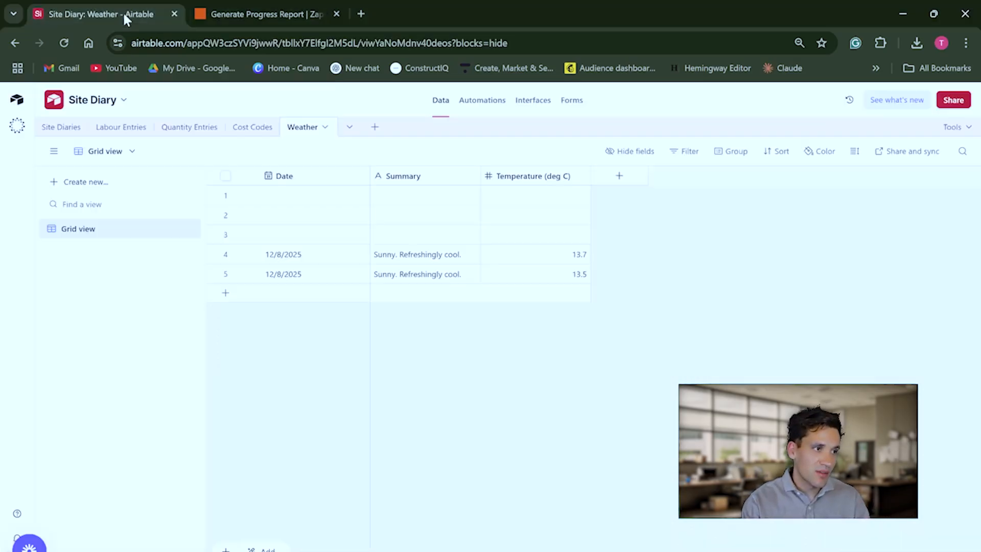
{"action": "left_click", "coordinate": [61, 127]}
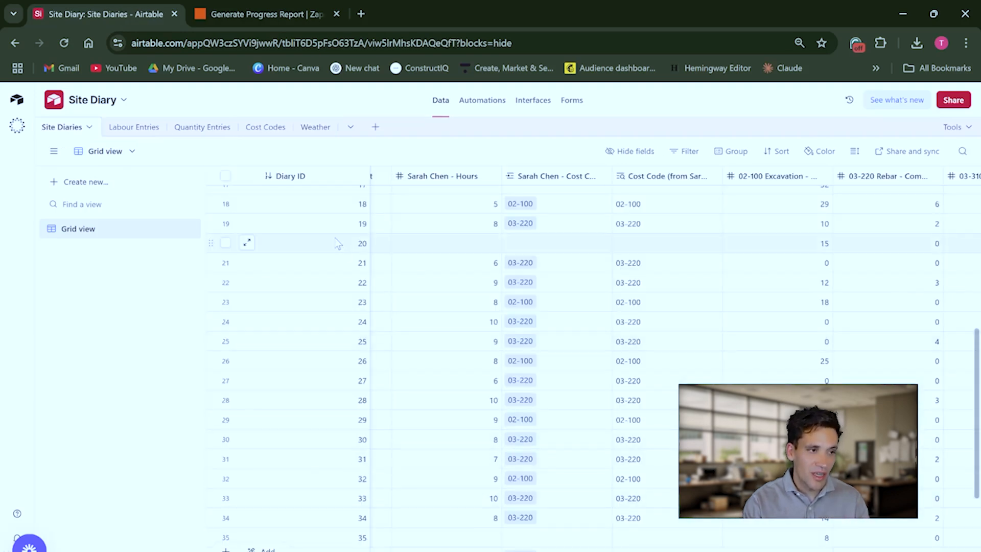
{"action": "left_click", "coordinate": [239, 14]}
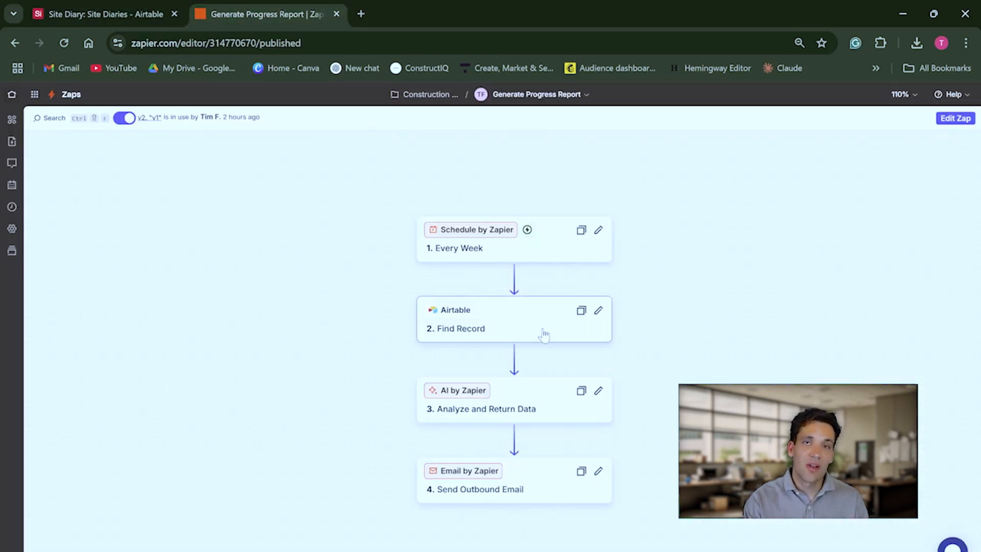
Inspect the configuration of the Every Week schedule trigger and the Airtable Find Record step.
{"action": "left_click", "coordinate": [538, 256]}
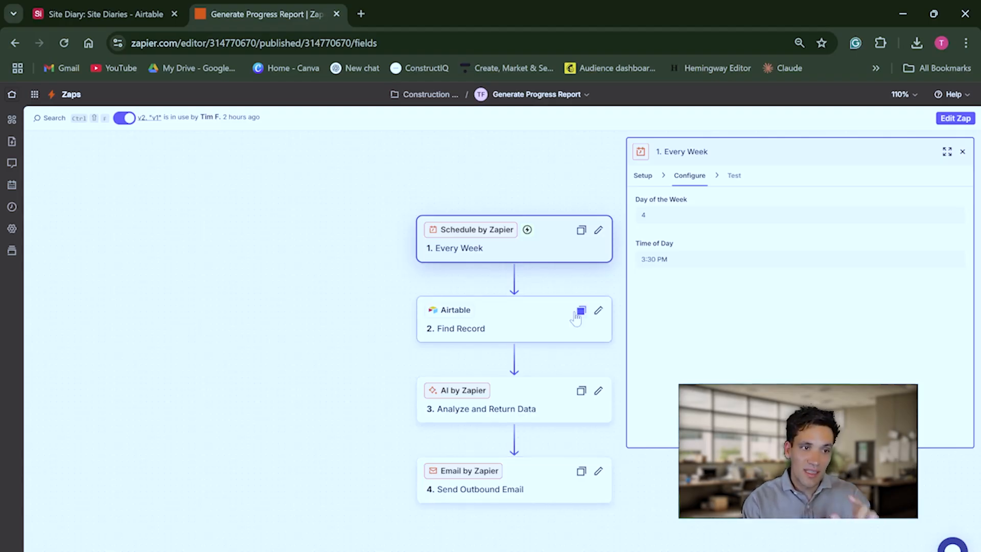
{"action": "left_click", "coordinate": [517, 324]}
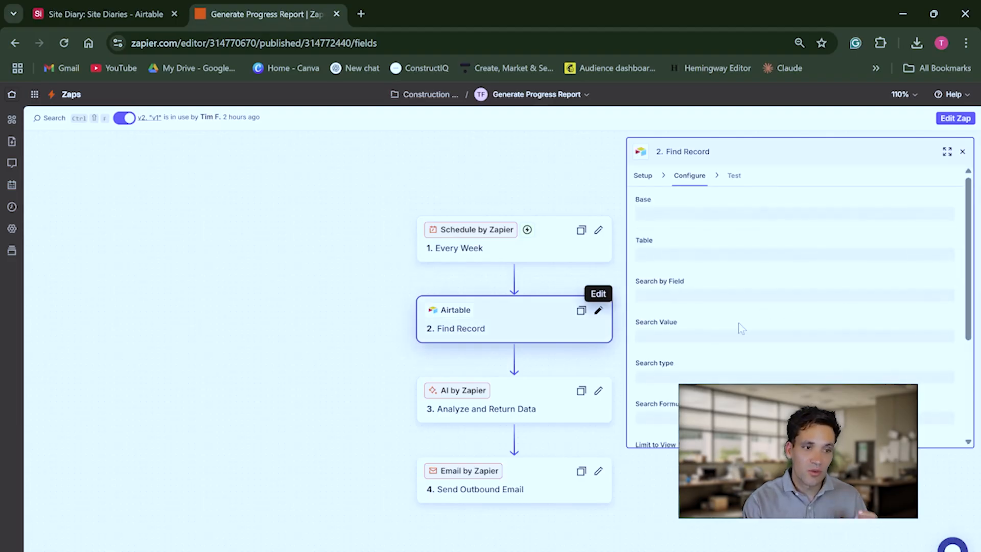
{"action": "scroll", "coordinate": [737, 322], "scroll_direction": "down", "scroll_amount": 3}
{"action": "scroll", "coordinate": [737, 323], "scroll_direction": "down", "scroll_amount": 2}
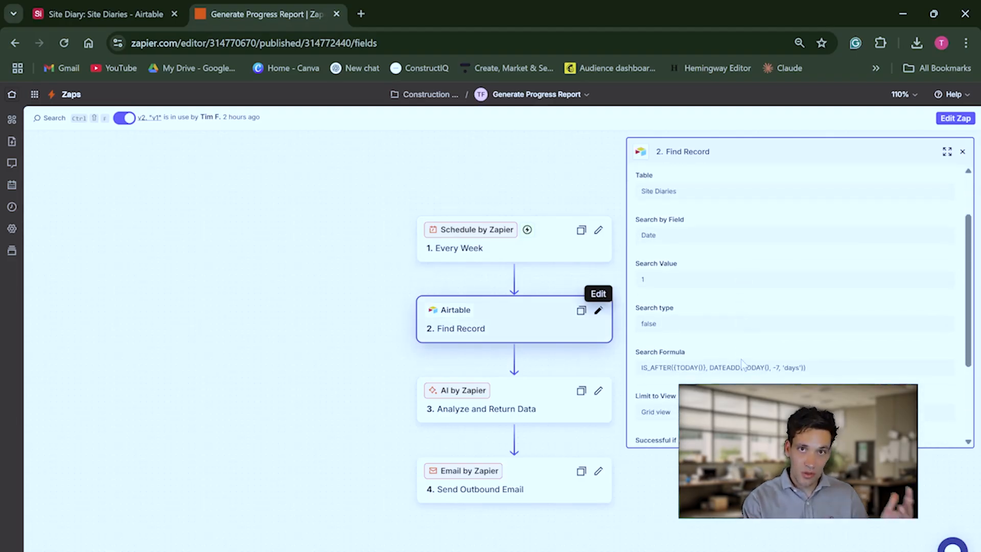
{"action": "scroll", "coordinate": [723, 353], "scroll_direction": "up", "scroll_amount": 3}
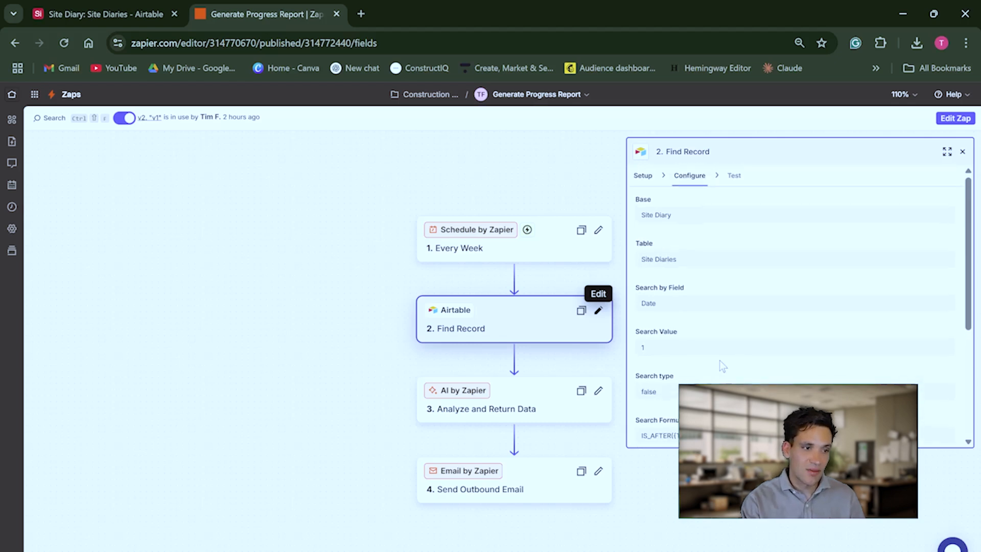
Inspect the Analyze and Return Data step's configuration and read through its weekly progress report prompt.
{"action": "left_click", "coordinate": [531, 409]}
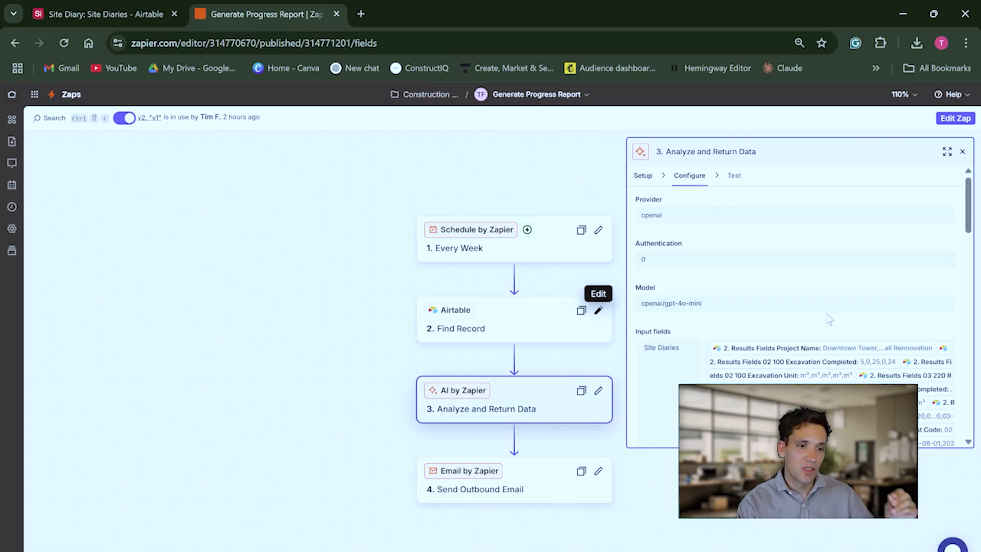
{"action": "scroll", "coordinate": [681, 259], "scroll_direction": "down", "scroll_amount": 8}
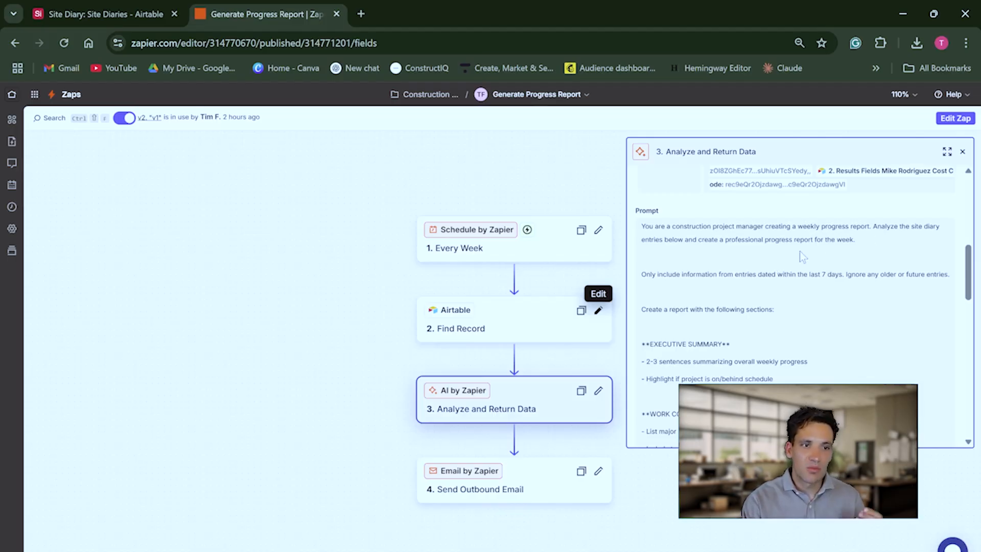
{"action": "scroll", "coordinate": [792, 308], "scroll_direction": "down", "scroll_amount": 5}
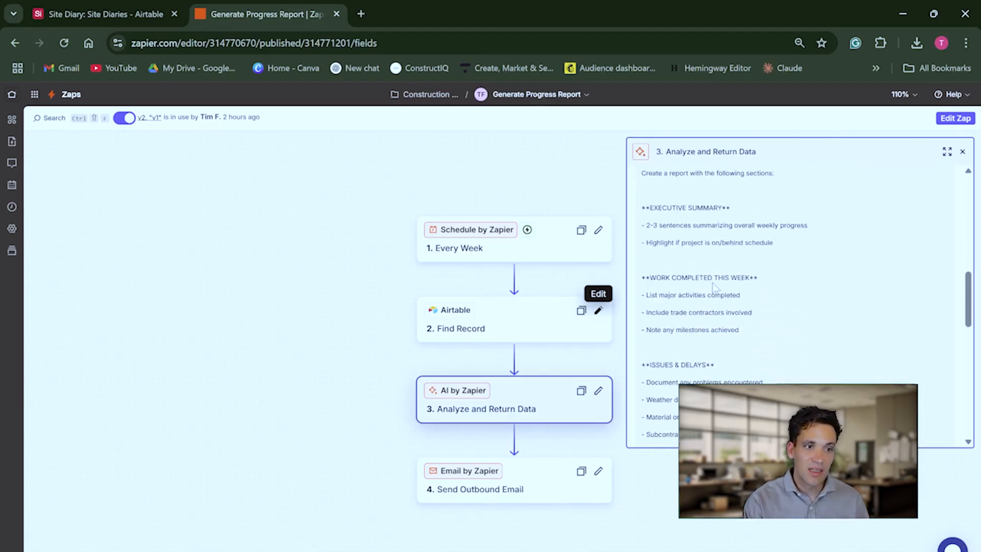
{"action": "scroll", "coordinate": [702, 305], "scroll_direction": "down", "scroll_amount": 2}
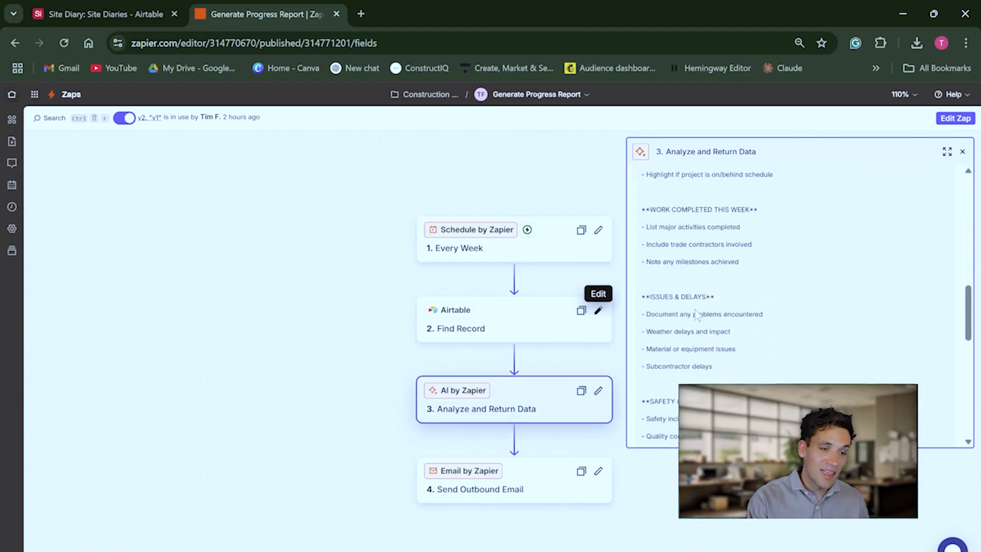
{"action": "scroll", "coordinate": [697, 314], "scroll_direction": "down", "scroll_amount": 4}
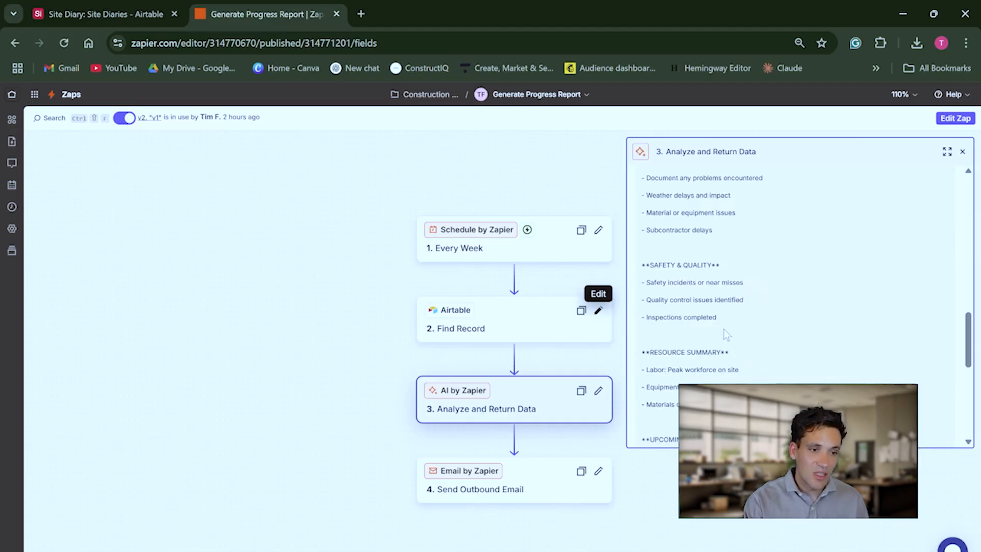
{"action": "scroll", "coordinate": [725, 334], "scroll_direction": "down", "scroll_amount": 1}
{"action": "scroll", "coordinate": [750, 379], "scroll_direction": "down", "scroll_amount": 1}
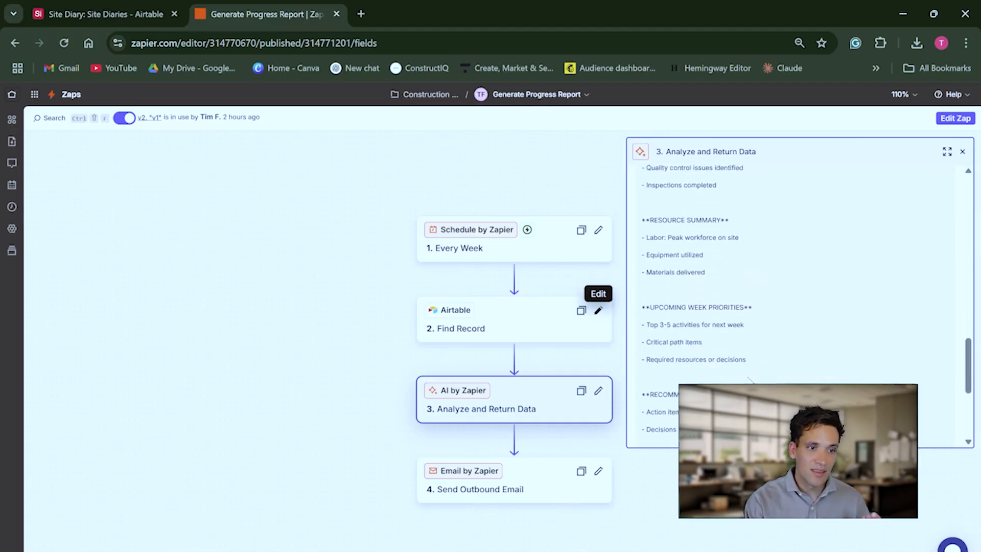
Review the rest of the Analyze and Return Data prompt and its output fields, and open the Send Outbound Email step.
{"action": "scroll", "coordinate": [750, 379], "scroll_direction": "down", "scroll_amount": 2}
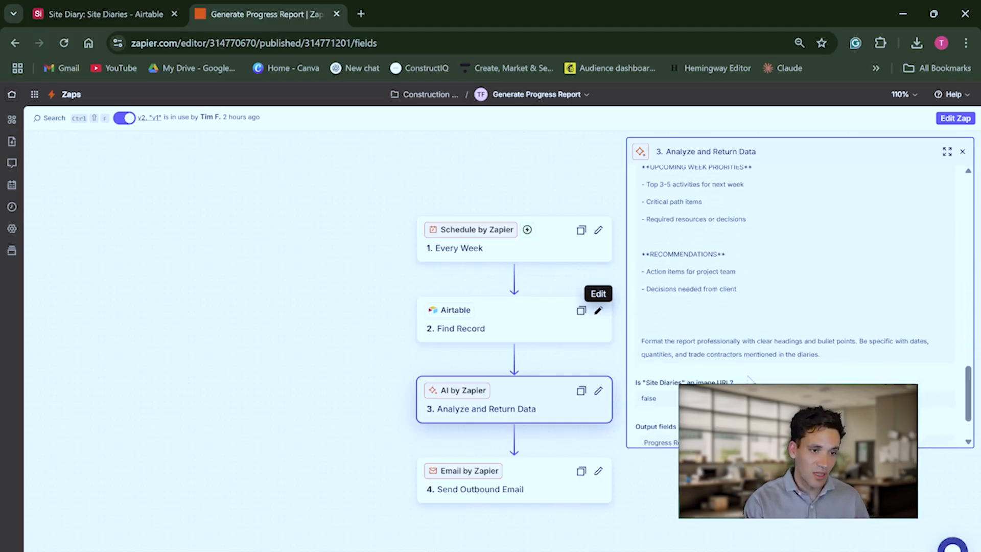
{"action": "scroll", "coordinate": [750, 379], "scroll_direction": "down", "scroll_amount": 1}
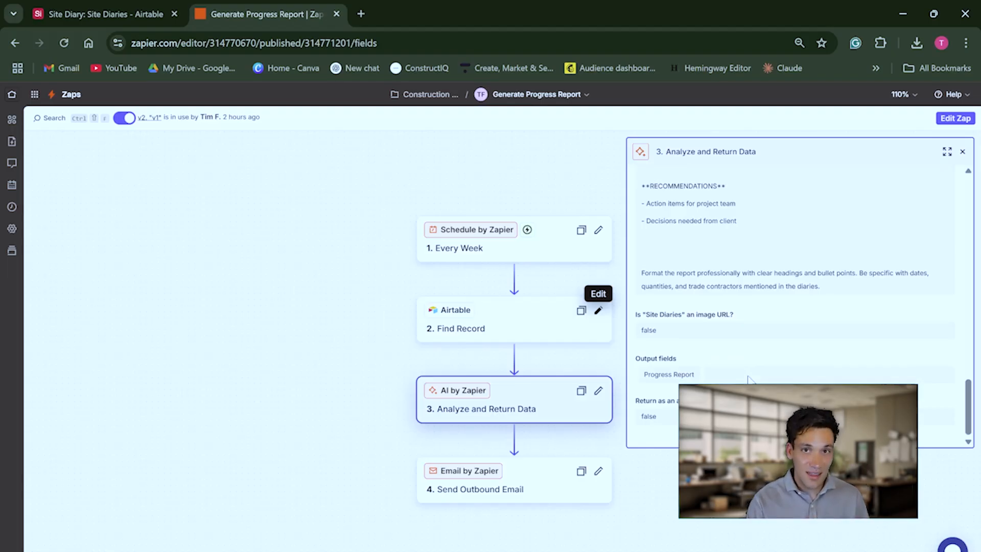
{"action": "left_click", "coordinate": [565, 483]}
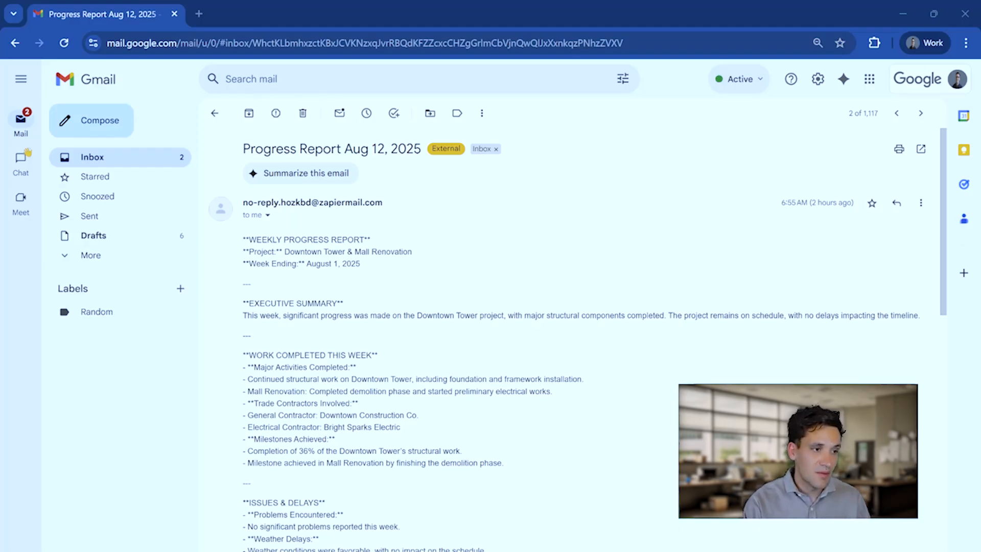
Read the title, project and week-ending lines of the Progress Report Aug 12, 2025 email in Gmail.
{"action": "left_click_drag", "start_coordinate": [256, 240], "coordinate": [386, 252]}
{"action": "left_click", "coordinate": [386, 252]}
{"action": "left_click_drag", "start_coordinate": [295, 251], "coordinate": [402, 270]}
{"action": "left_click", "coordinate": [357, 278]}
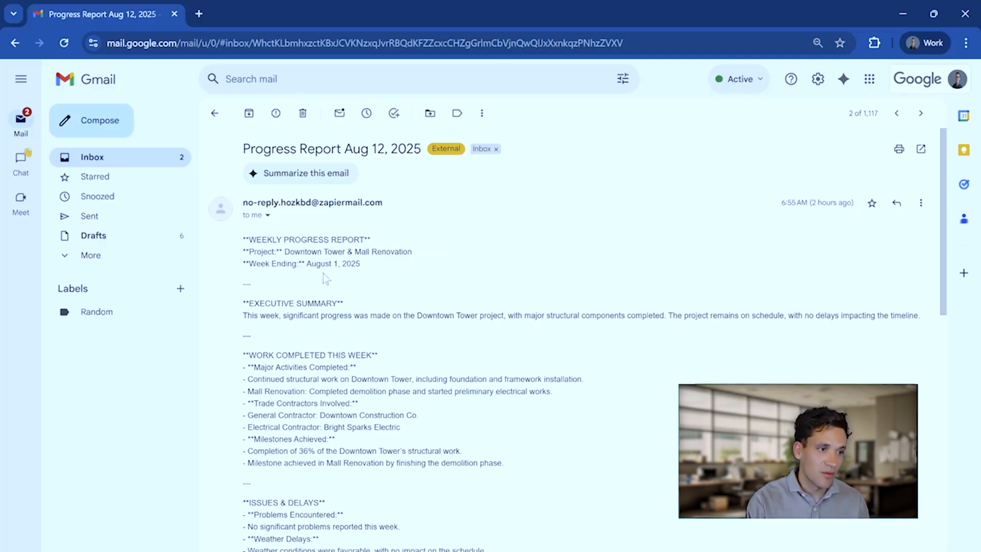
{"action": "scroll", "coordinate": [327, 281], "scroll_direction": "down", "scroll_amount": 1}
{"action": "scroll", "coordinate": [292, 341], "scroll_direction": "up", "scroll_amount": 1}
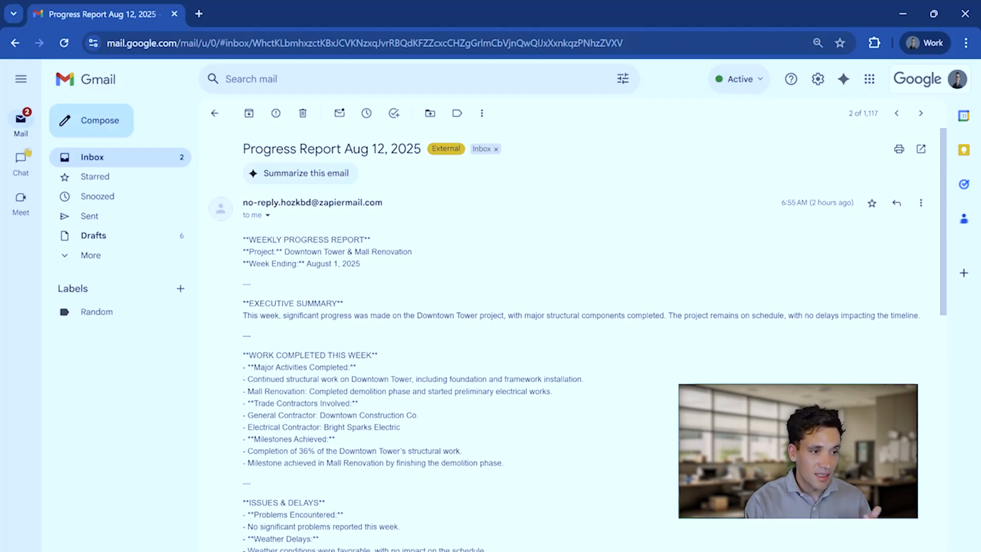
Read through the progress report's sections from the executive summary through work completed, issues, safety and resources to upcoming priorities.
{"action": "left_click_drag", "start_coordinate": [266, 303], "coordinate": [368, 307]}
{"action": "scroll", "coordinate": [357, 307], "scroll_direction": "down", "scroll_amount": 2}
{"action": "left_click_drag", "start_coordinate": [289, 277], "coordinate": [335, 362]}
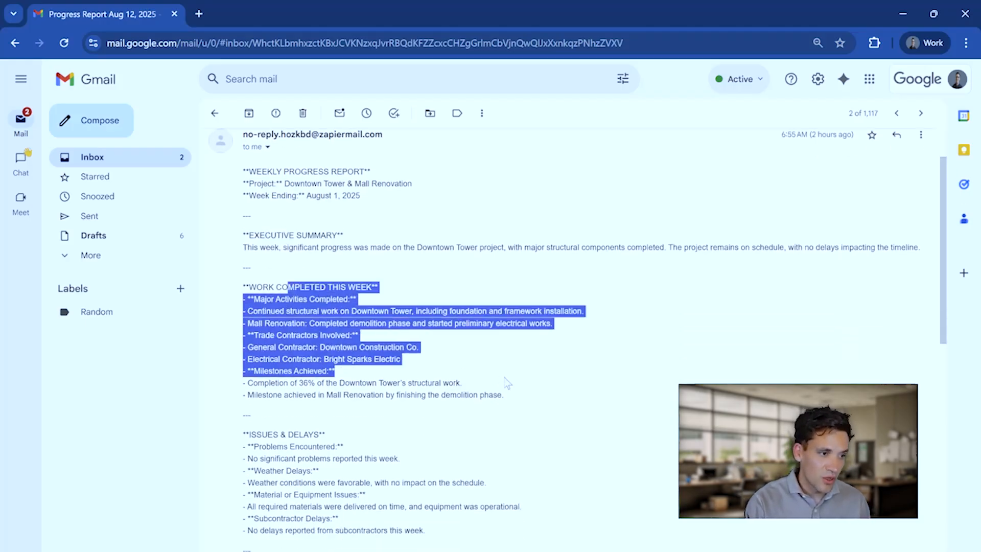
{"action": "scroll", "coordinate": [505, 383], "scroll_direction": "down", "scroll_amount": 2}
{"action": "left_click_drag", "start_coordinate": [244, 291], "coordinate": [440, 369]}
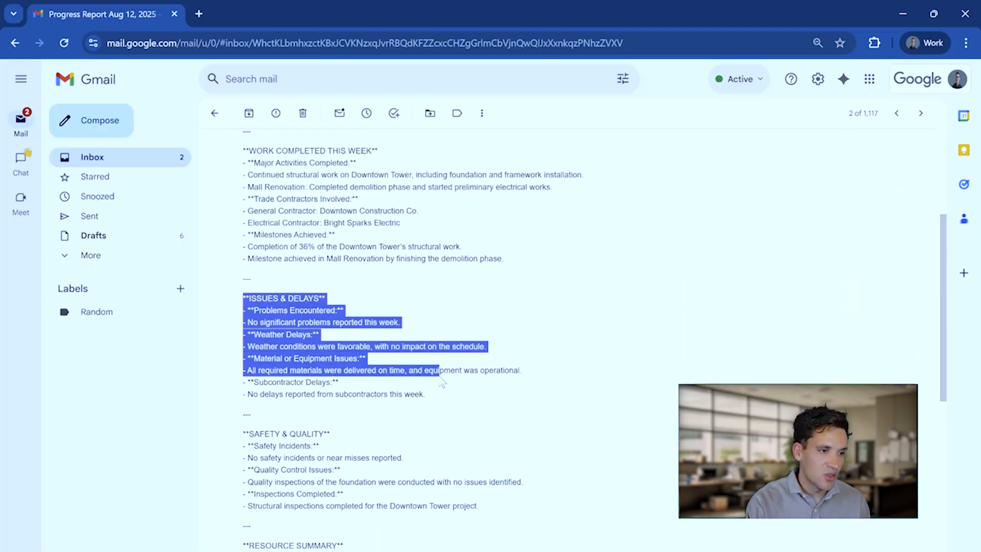
{"action": "scroll", "coordinate": [444, 393], "scroll_direction": "down", "scroll_amount": 1}
{"action": "left_click_drag", "start_coordinate": [290, 367], "coordinate": [344, 427]}
{"action": "scroll", "coordinate": [348, 424], "scroll_direction": "down", "scroll_amount": 4}
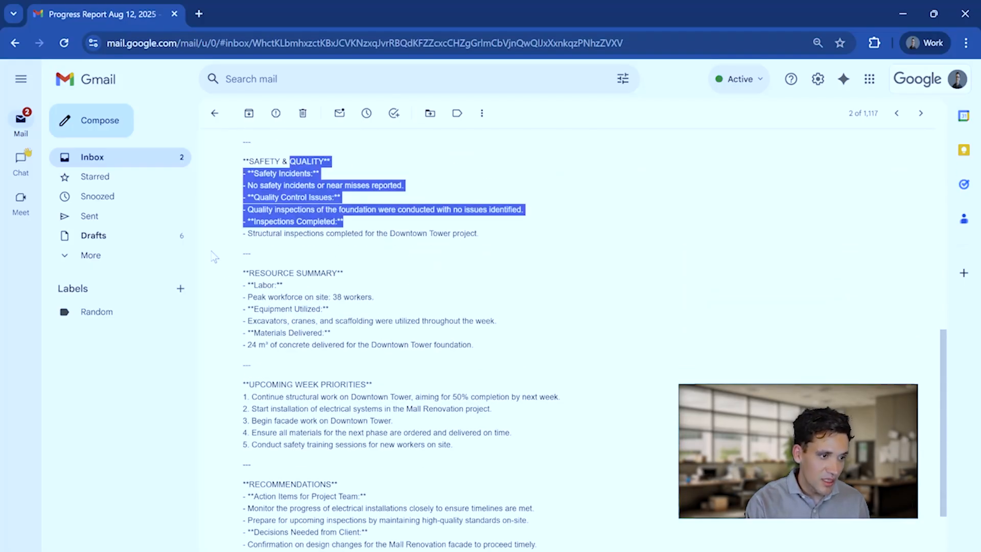
{"action": "left_click_drag", "start_coordinate": [316, 272], "coordinate": [383, 344]}
{"action": "scroll", "coordinate": [393, 388], "scroll_direction": "down", "scroll_amount": 1}
{"action": "left_click_drag", "start_coordinate": [287, 340], "coordinate": [429, 401]}
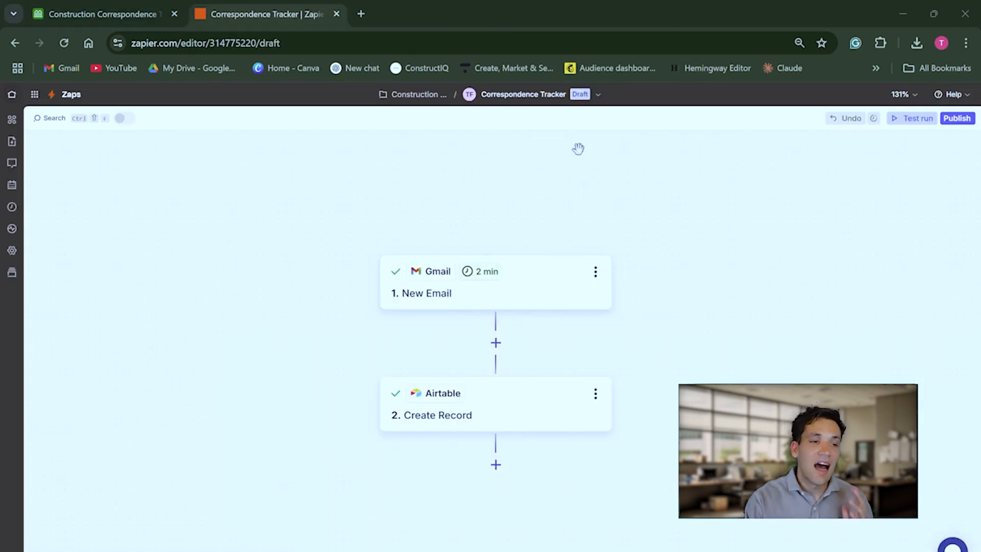
Inspect the Correspondence Tracker Zap's Gmail New Email trigger setup and the Airtable Create Record field mapping.
{"action": "left_click", "coordinate": [546, 297]}
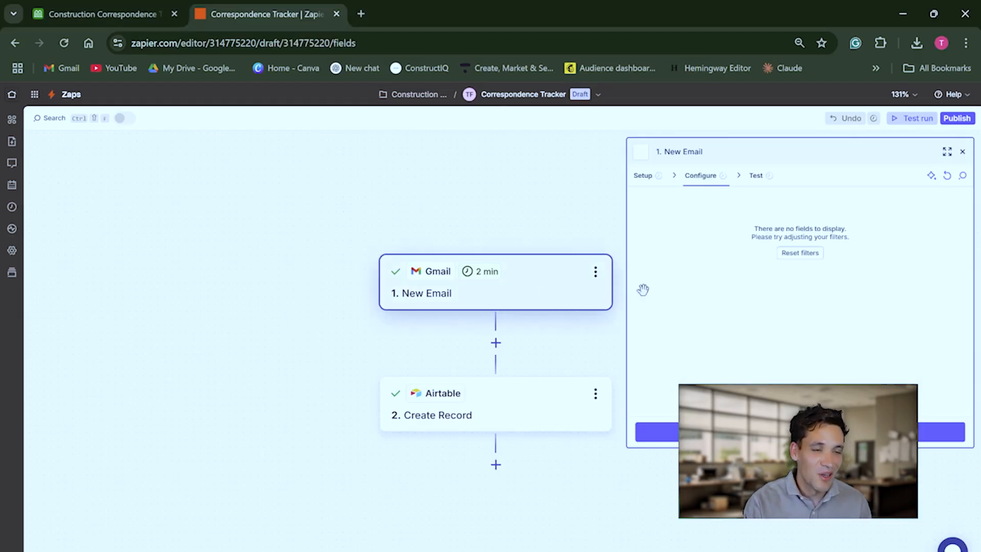
{"action": "left_click", "coordinate": [646, 175]}
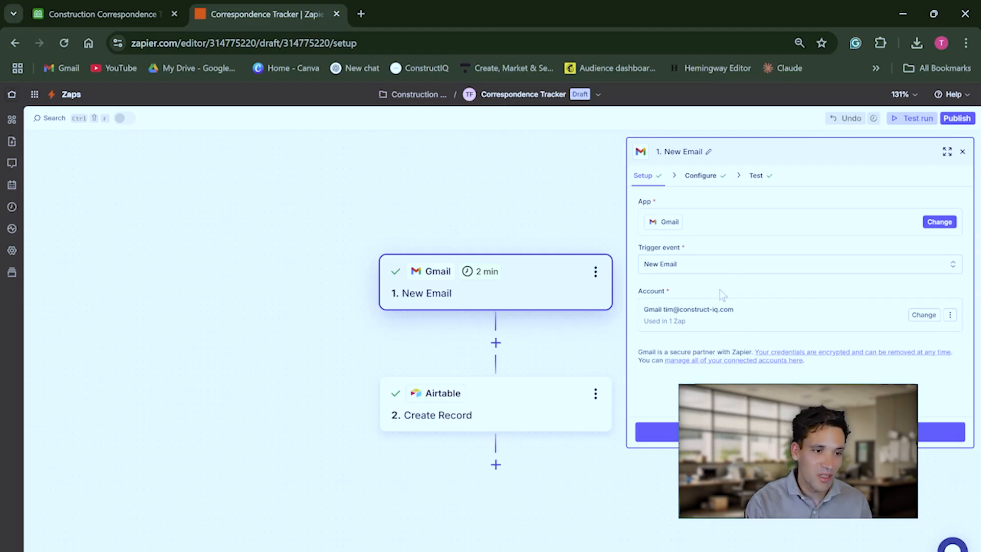
{"action": "left_click", "coordinate": [546, 415]}
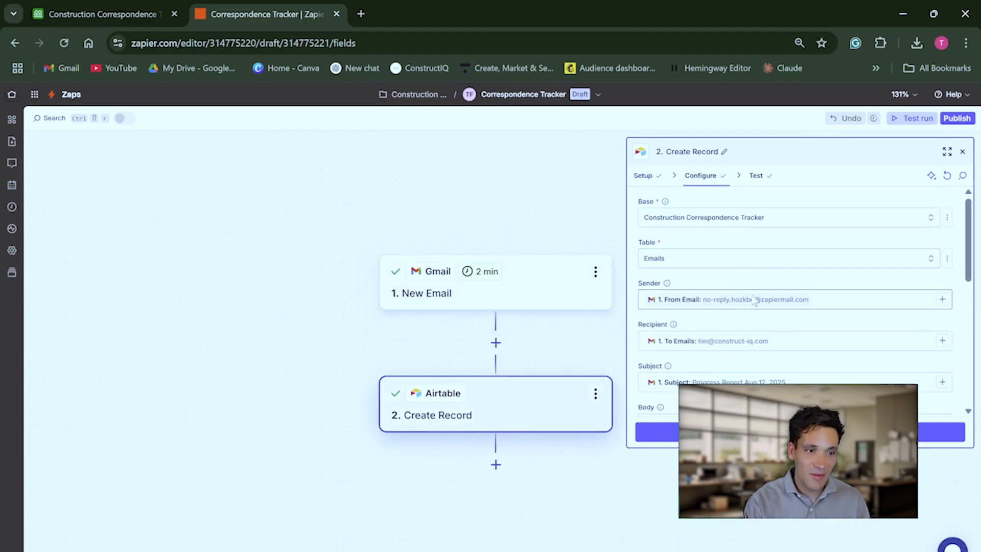
{"action": "scroll", "coordinate": [755, 301], "scroll_direction": "down", "scroll_amount": 2}
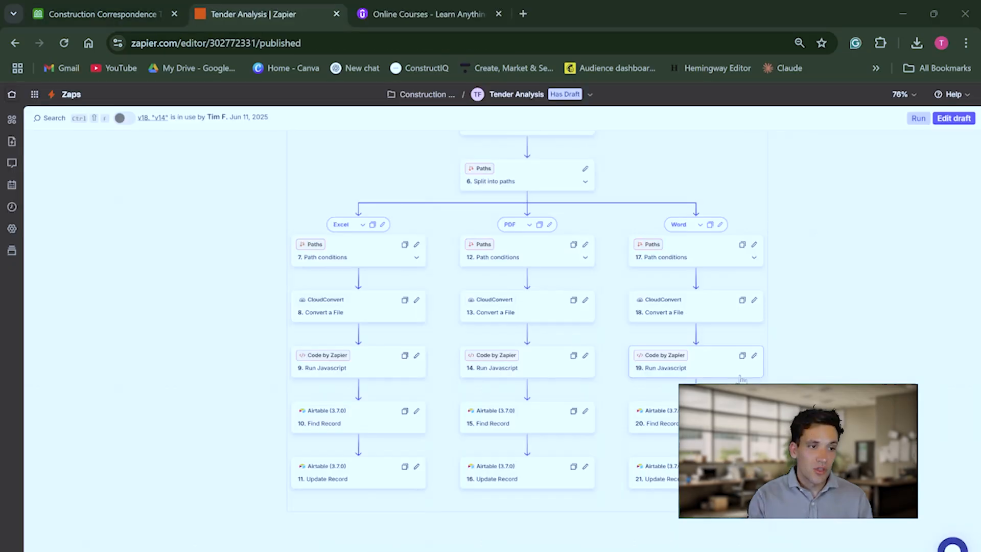
Examine the Tender Analysis Zap from the New Project Trigger down through the Excel, PDF and Word paths.
{"action": "scroll", "coordinate": [603, 280], "scroll_direction": "up", "scroll_amount": 6}
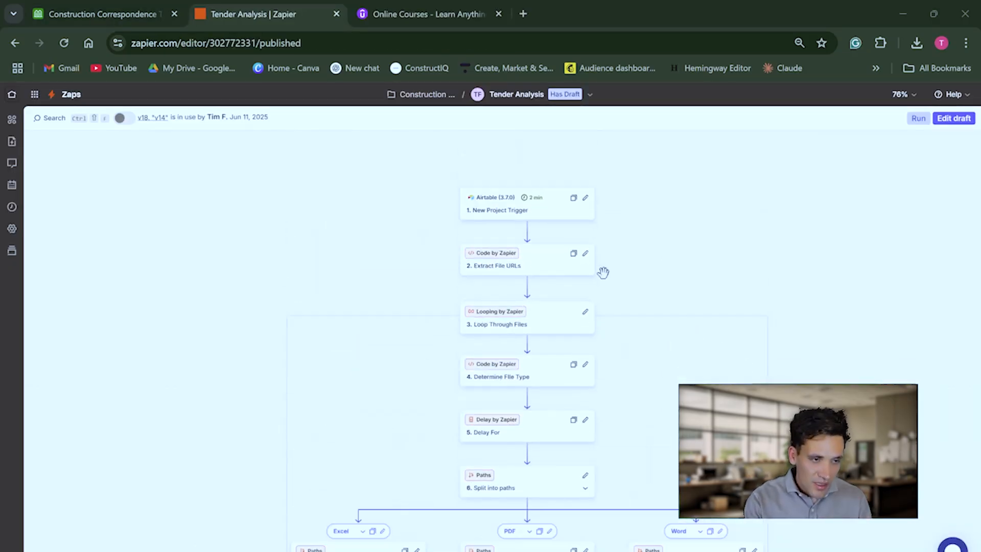
{"action": "scroll", "coordinate": [623, 273], "scroll_direction": "right", "scroll_amount": 2}
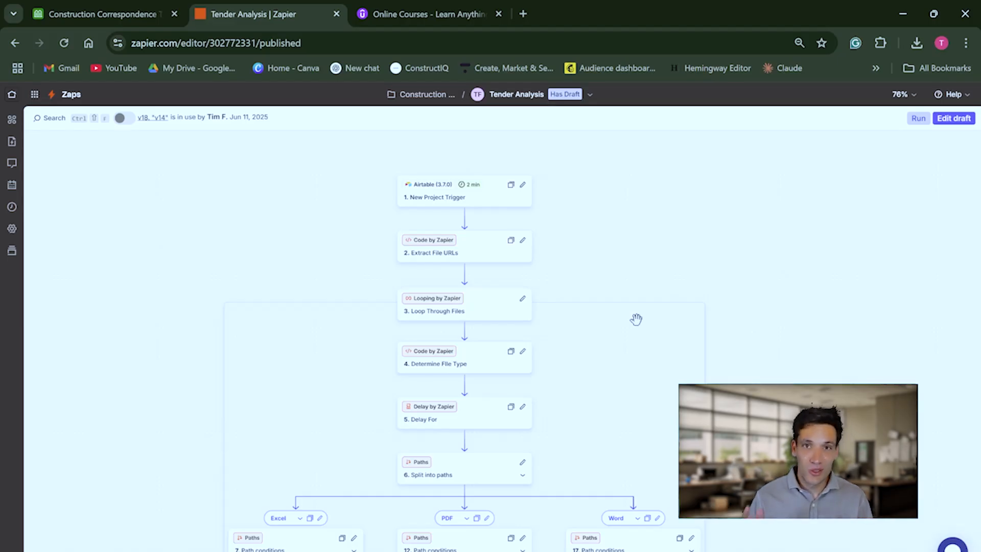
{"action": "scroll", "coordinate": [635, 329], "scroll_direction": "down", "scroll_amount": 2}
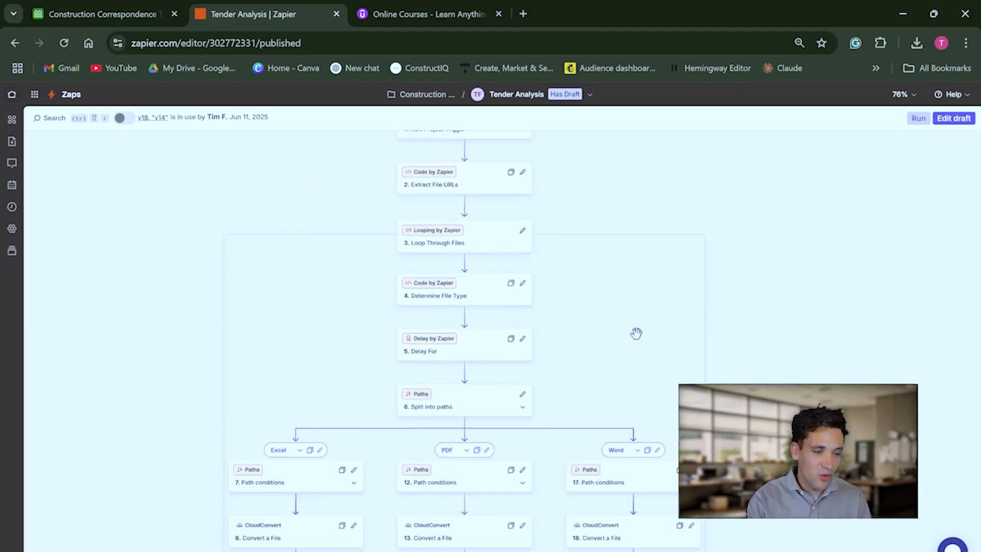
{"action": "scroll", "coordinate": [628, 358], "scroll_direction": "up", "scroll_amount": 2}
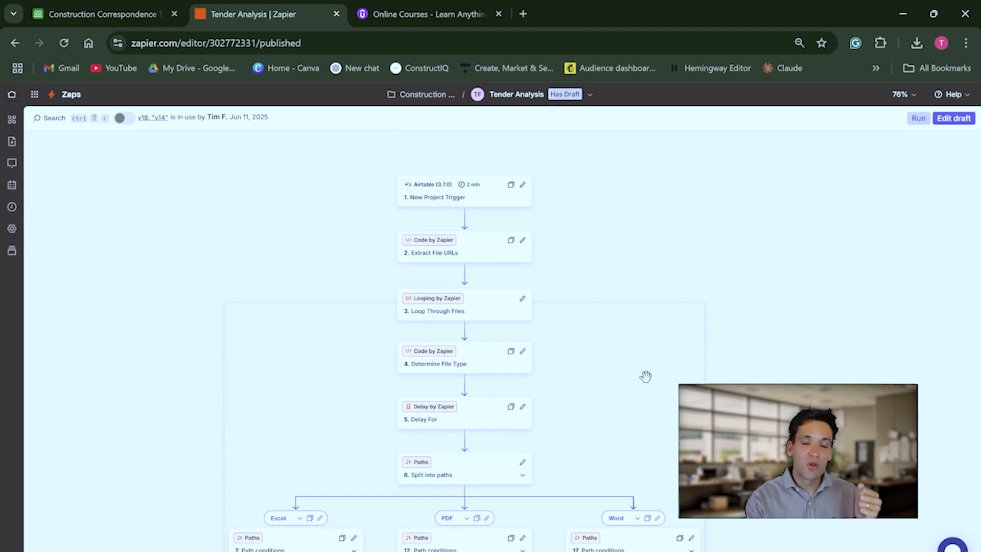
{"action": "scroll", "coordinate": [645, 377], "scroll_direction": "down", "scroll_amount": 2}
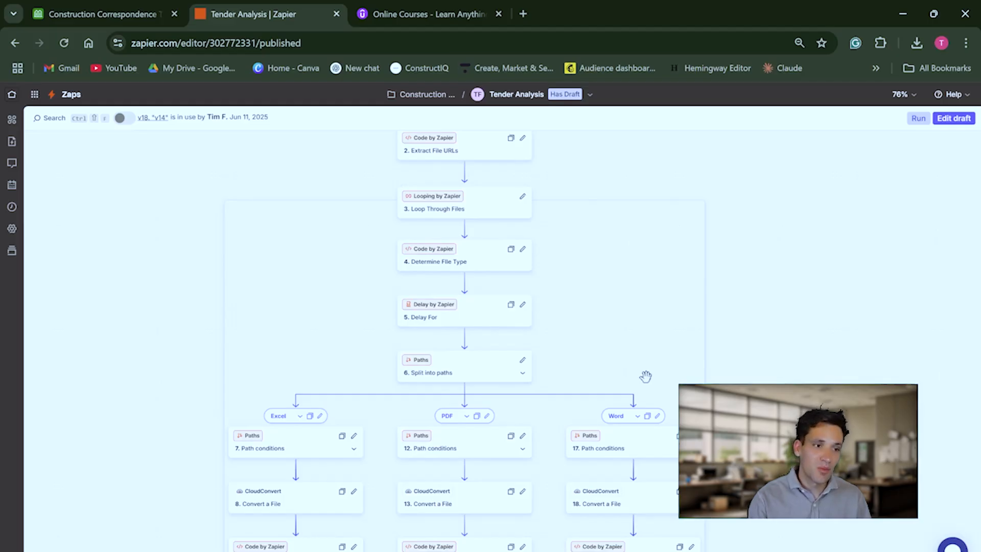
{"action": "scroll", "coordinate": [645, 377], "scroll_direction": "down", "scroll_amount": 1}
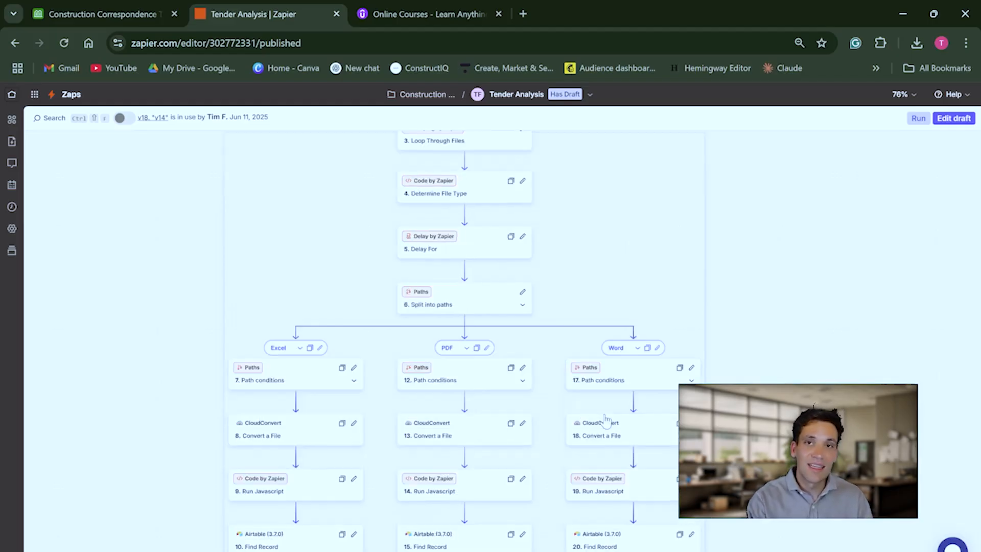
{"action": "scroll", "coordinate": [675, 381], "scroll_direction": "down", "scroll_amount": 1}
{"action": "scroll", "coordinate": [674, 381], "scroll_direction": "right", "scroll_amount": 1}
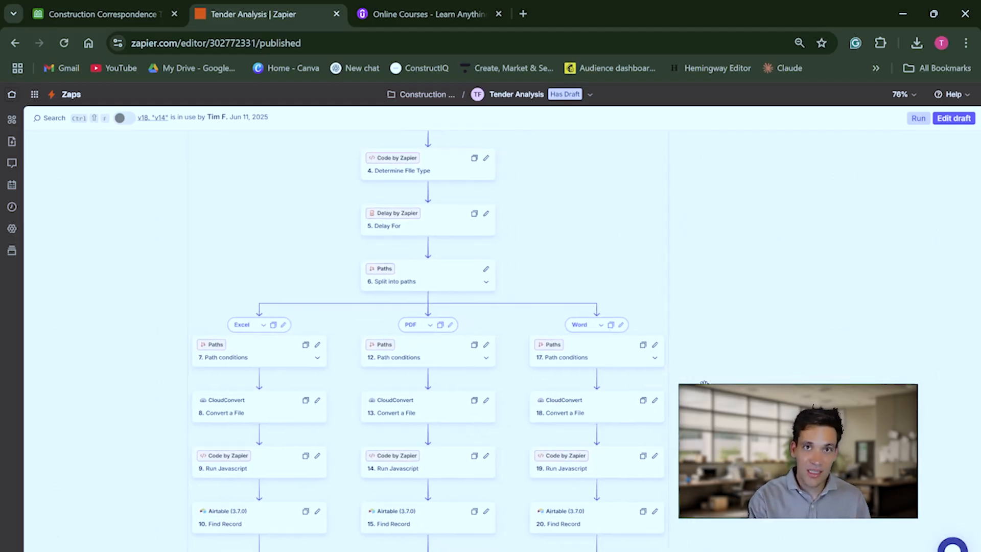
{"action": "scroll", "coordinate": [704, 383], "scroll_direction": "down", "scroll_amount": 2}
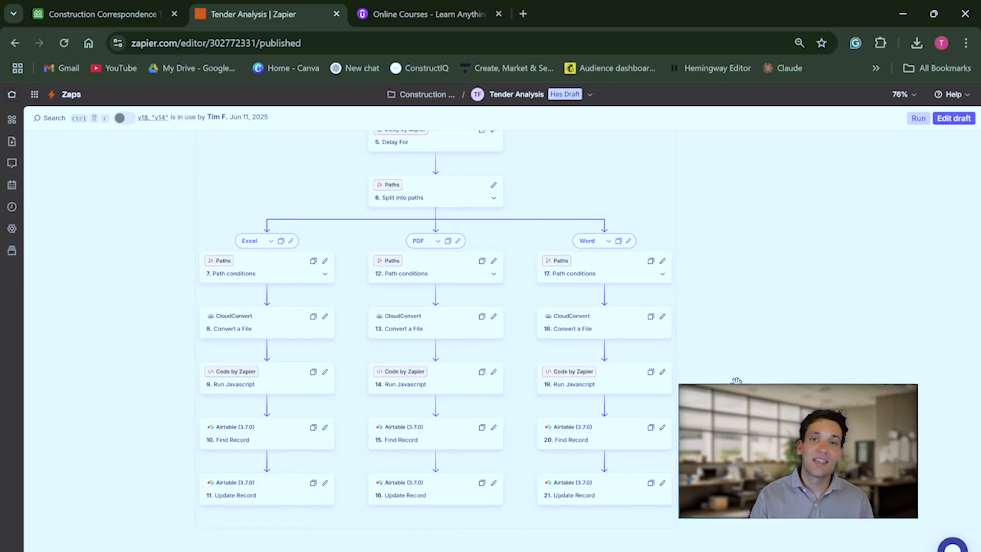
Return to the start of the Tender Analysis Zap and trace the file conversion, JavaScript and Airtable record steps in each path.
{"action": "scroll", "coordinate": [689, 318], "scroll_direction": "up", "scroll_amount": 6}
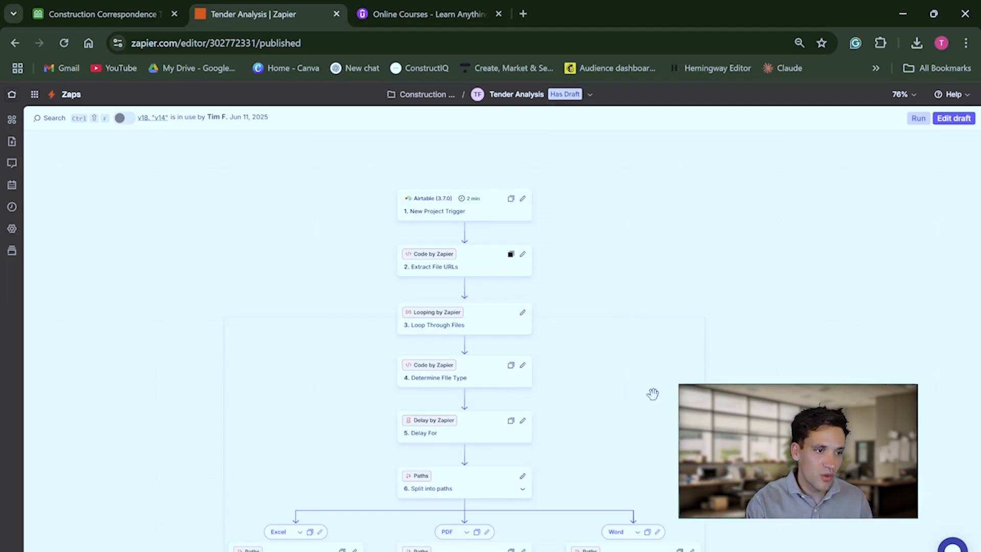
{"action": "scroll", "coordinate": [631, 348], "scroll_direction": "down", "scroll_amount": 1}
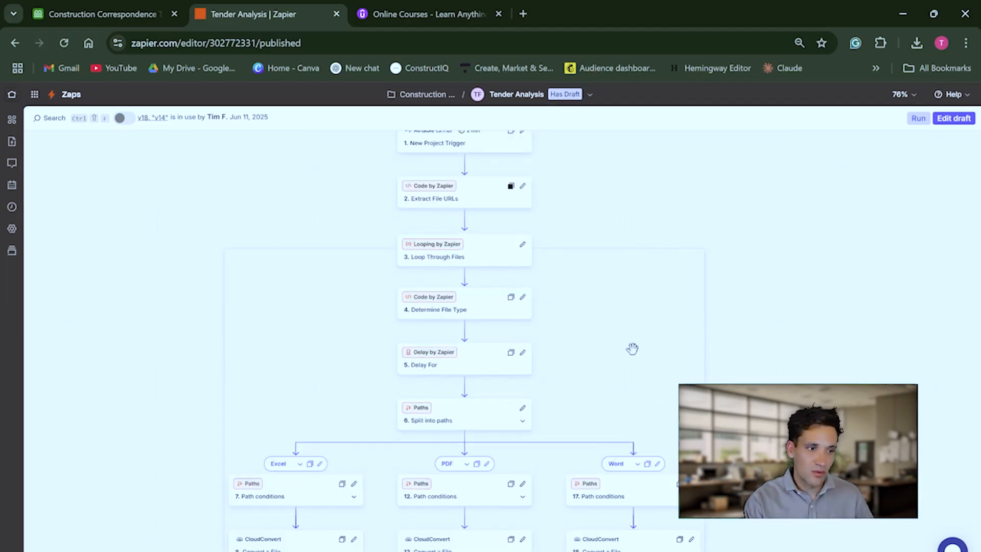
{"action": "scroll", "coordinate": [632, 347], "scroll_direction": "down", "scroll_amount": 2}
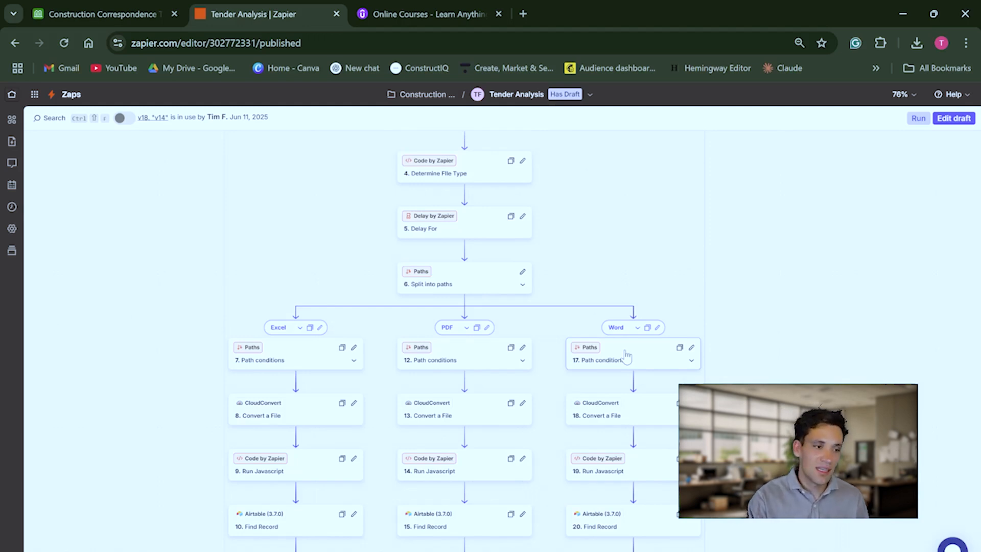
{"action": "scroll", "coordinate": [588, 423], "scroll_direction": "down", "scroll_amount": 1}
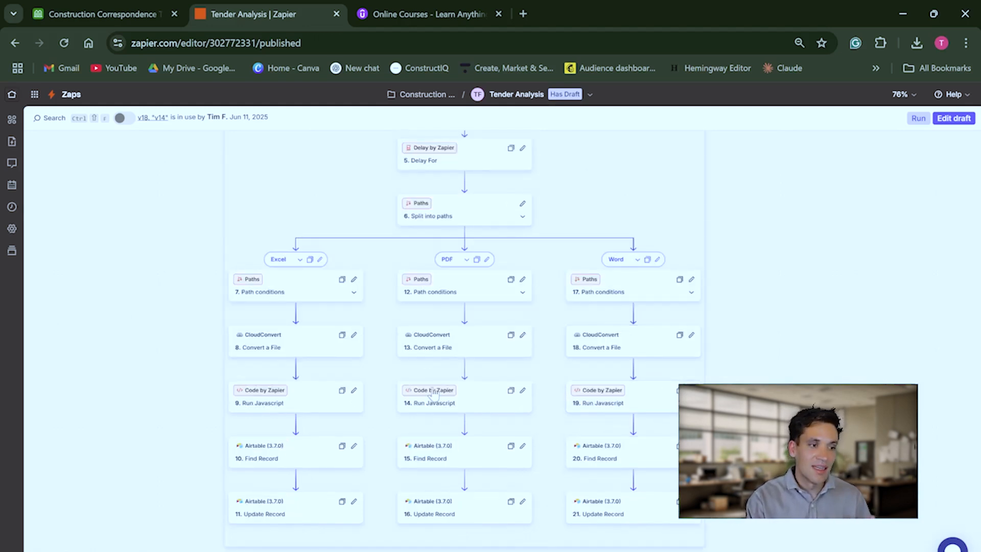
{"action": "scroll", "coordinate": [449, 388], "scroll_direction": "up", "scroll_amount": 1}
{"action": "scroll", "coordinate": [450, 388], "scroll_direction": "down", "scroll_amount": 2}
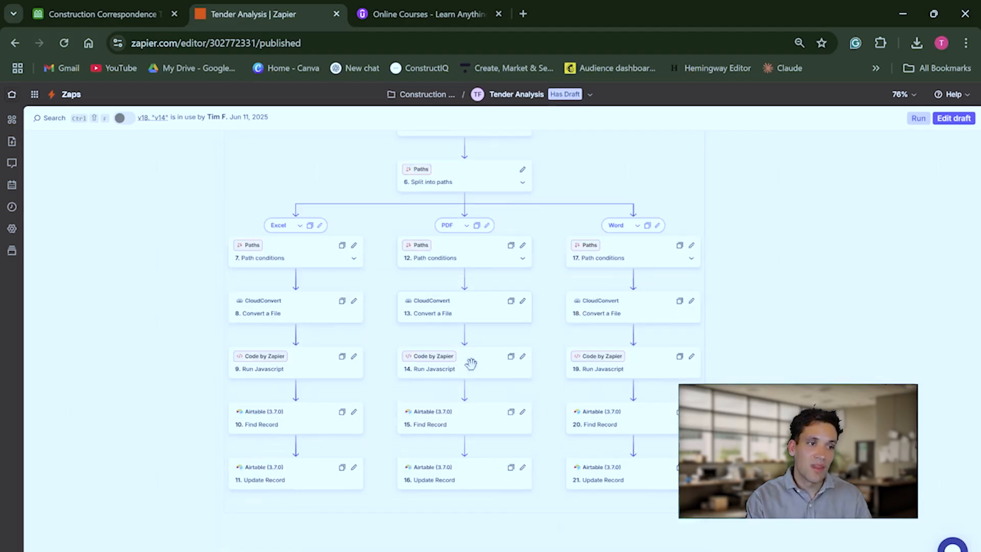